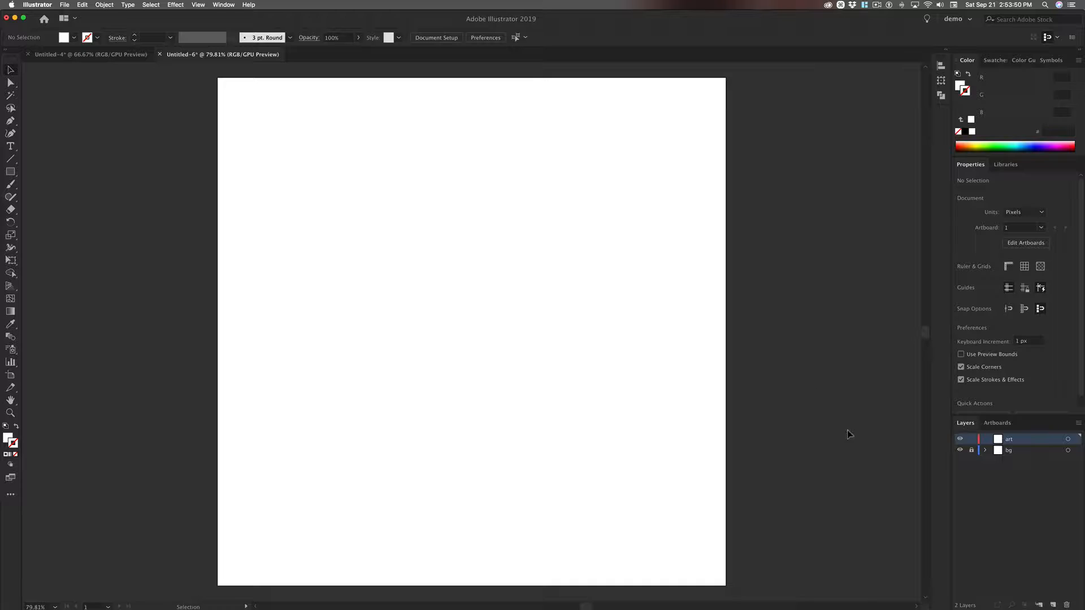
# - Unlock the bg layer to check its white square, lock it again and make the art layer active
pyautogui.click(972, 451)
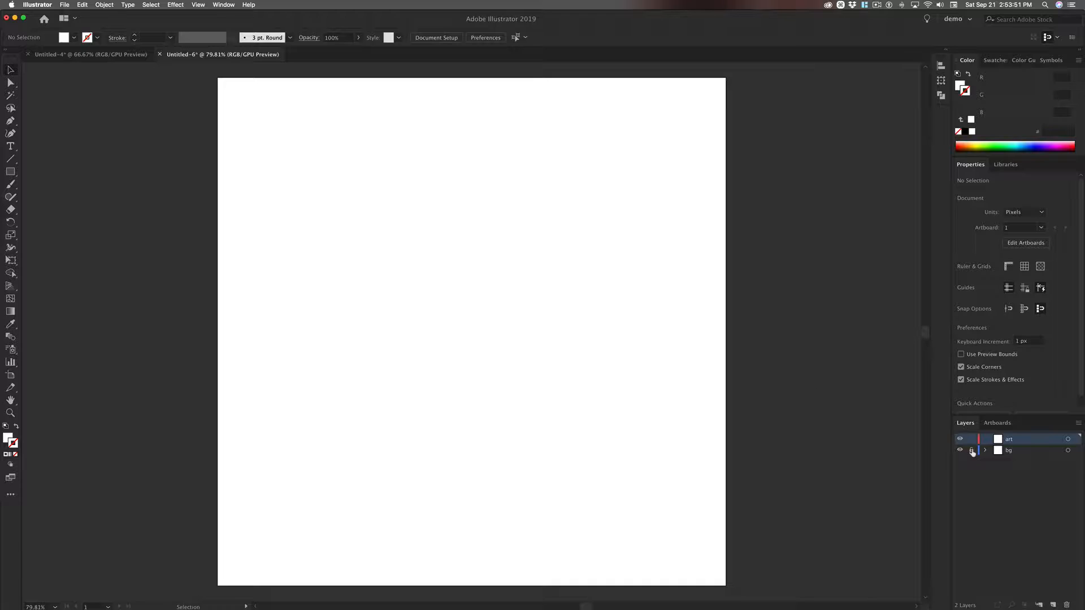
pyautogui.click(567, 318)
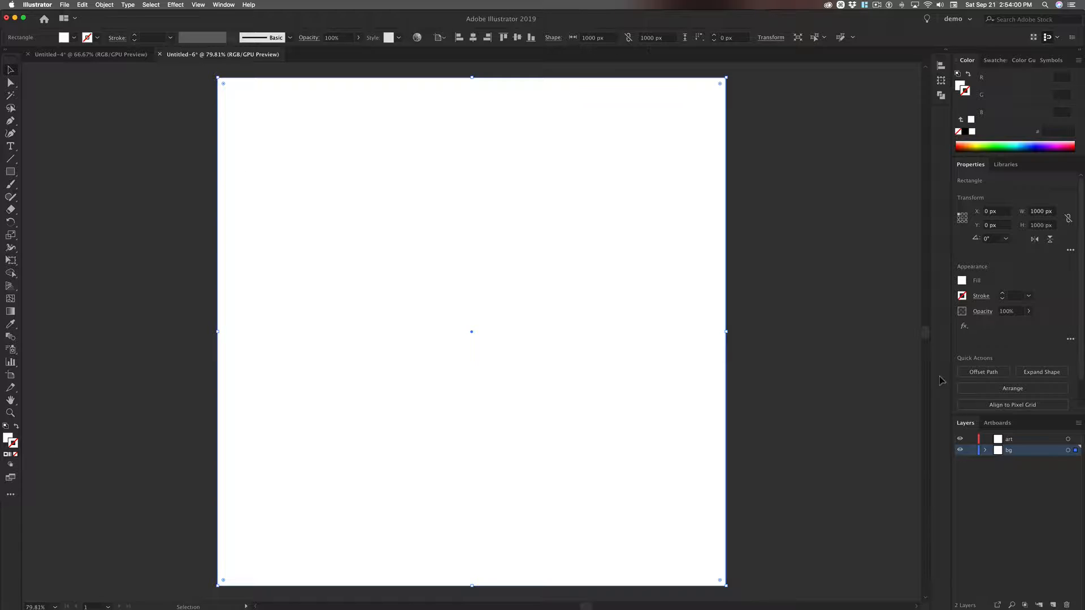
pyautogui.click(972, 451)
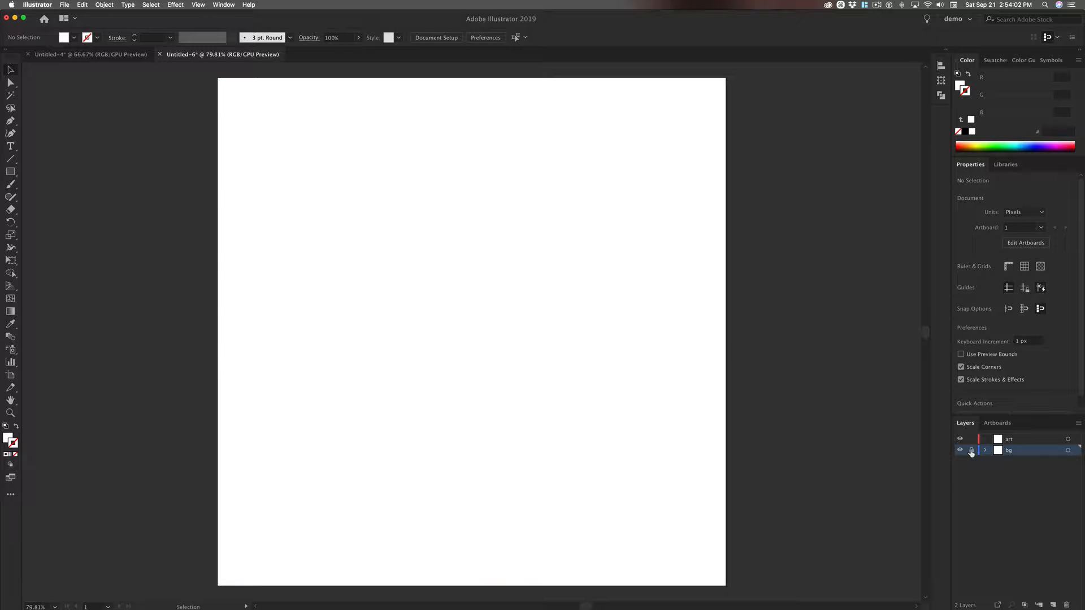
pyautogui.click(1012, 441)
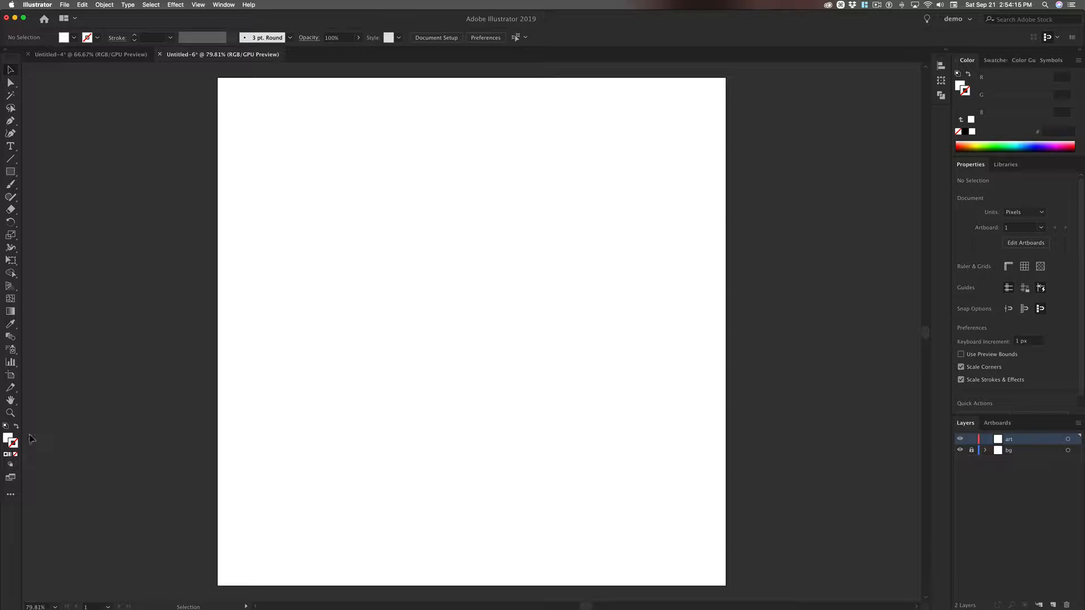
# - Set up the Line Segment tool with no fill and a black 1 px stroke
pyautogui.click(11, 161)
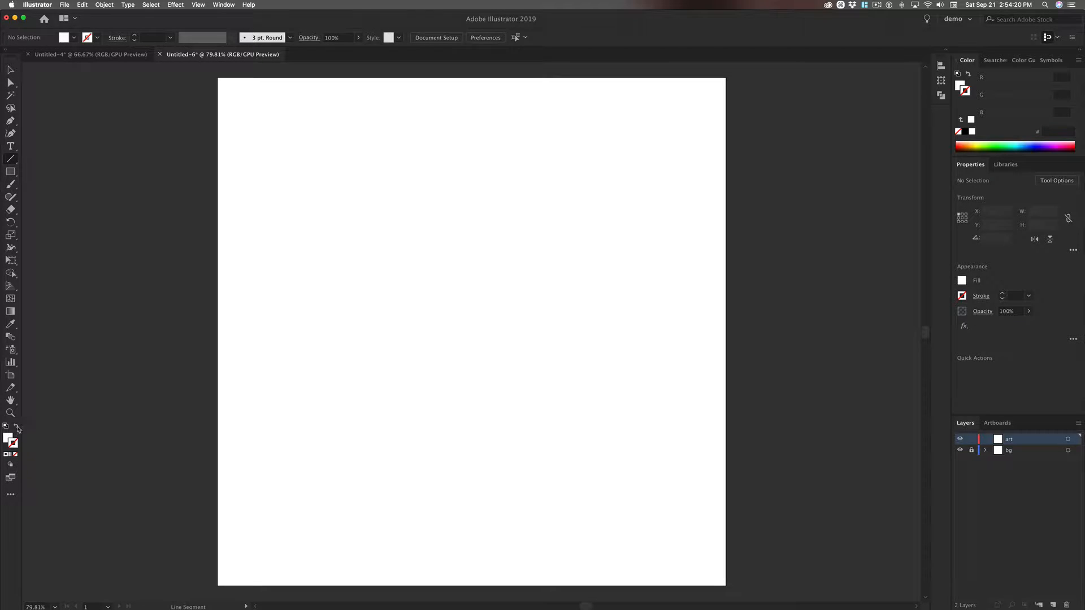
pyautogui.click(17, 428)
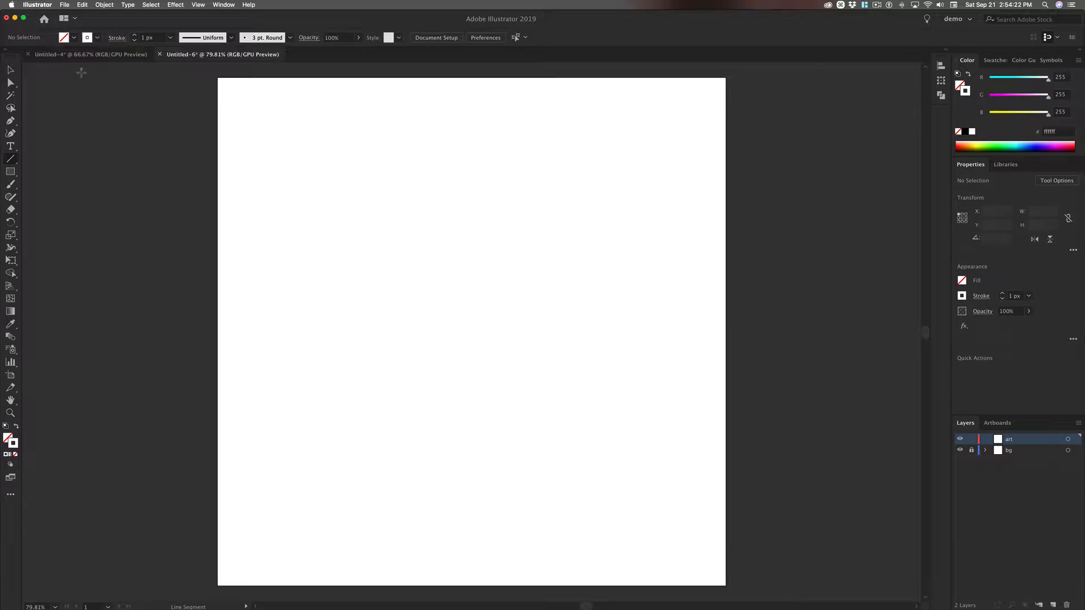
pyautogui.click(97, 37)
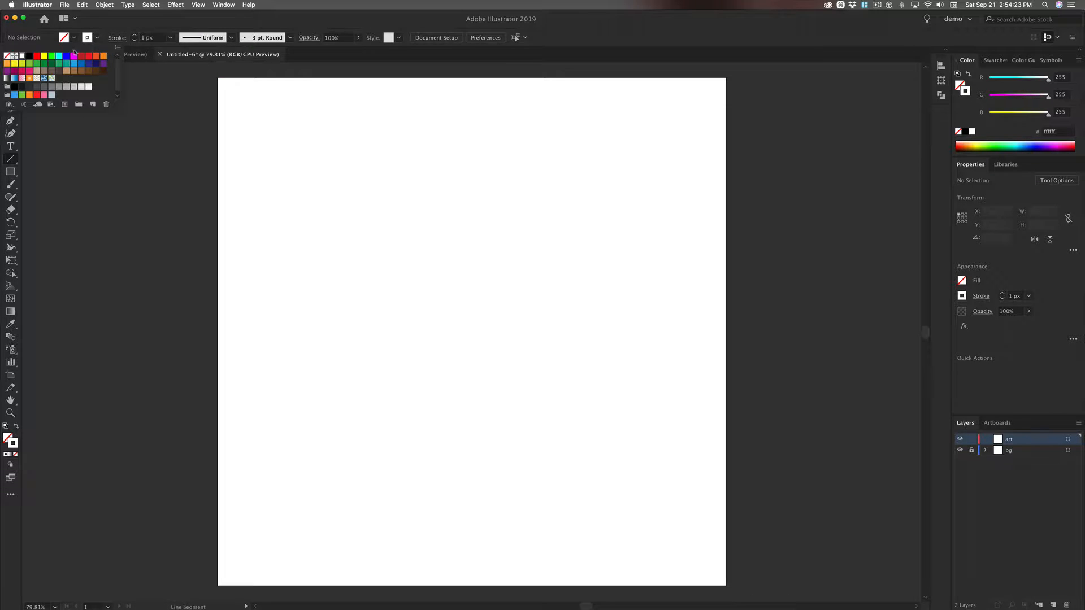
pyautogui.click(29, 56)
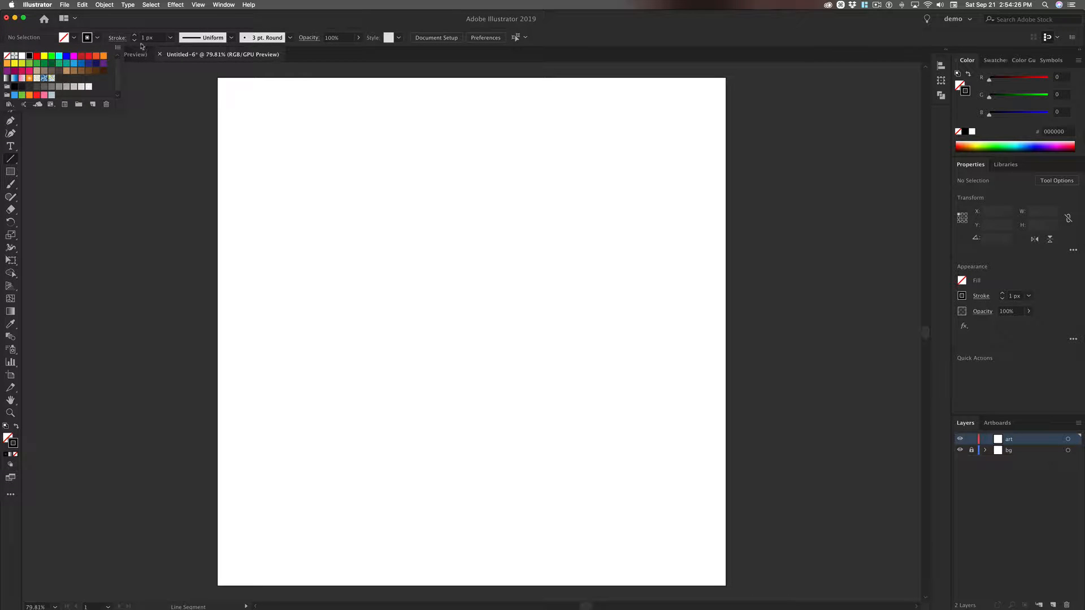
pyautogui.click(97, 37)
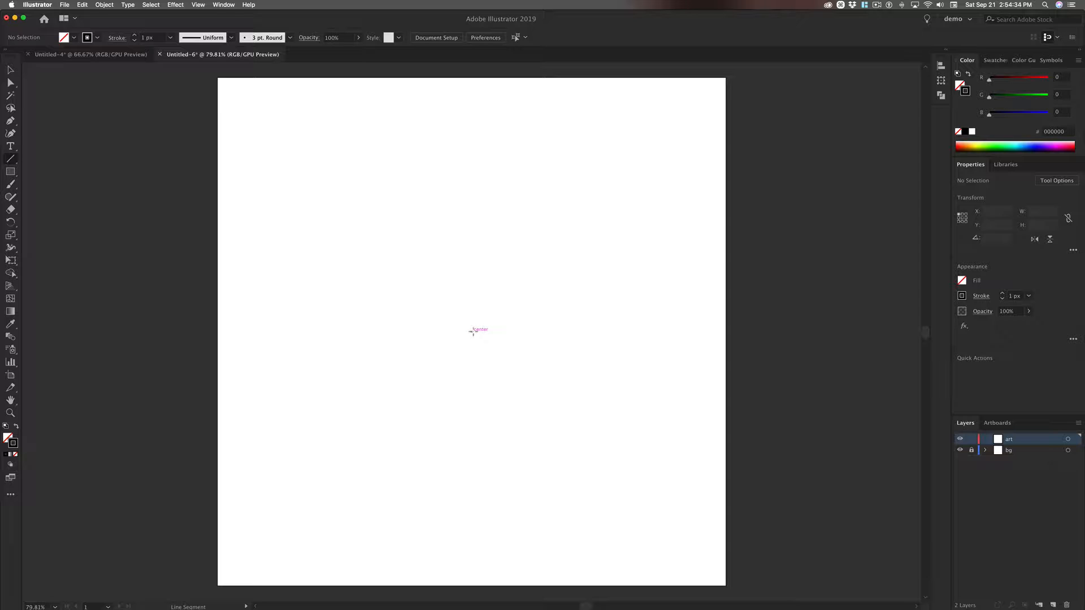
# - Draw a 400 px line at a 90° angle starting from the artboard's center
pyautogui.click(472, 331)
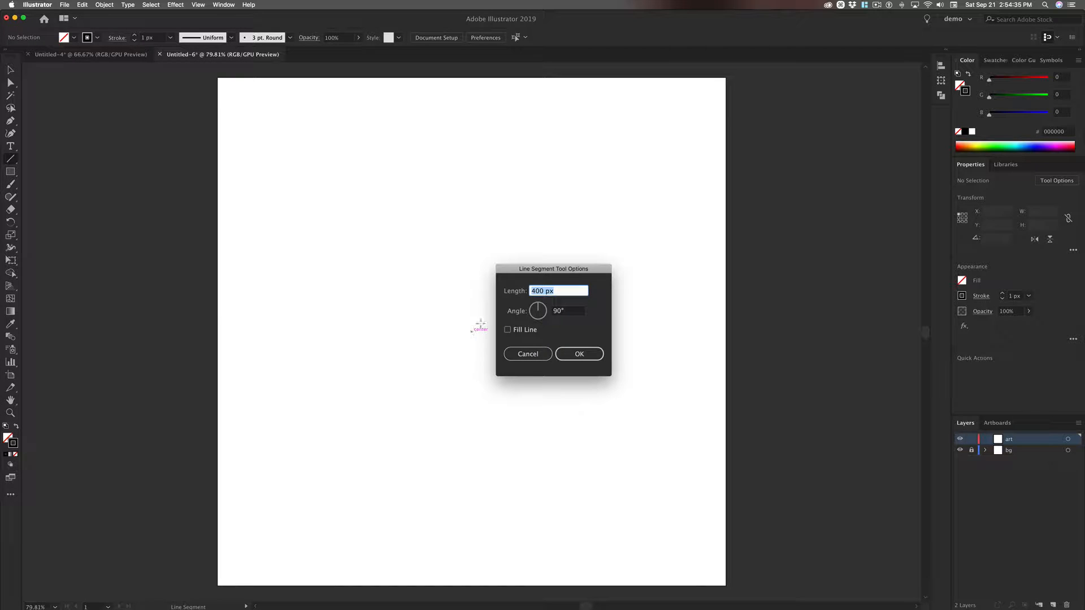
pyautogui.moveTo(554, 273); pyautogui.dragTo(614, 176)
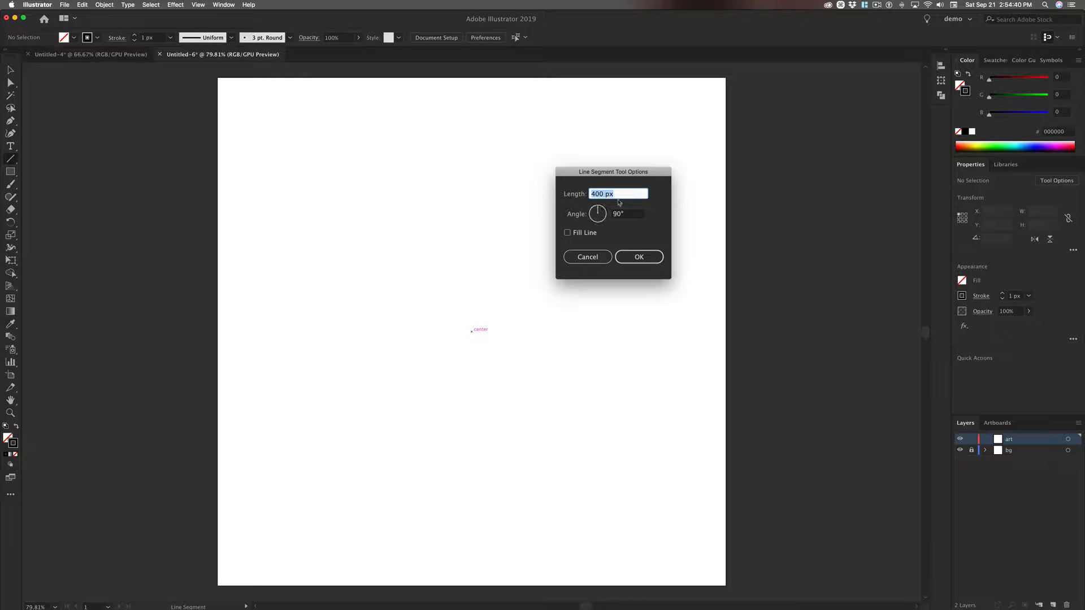
pyautogui.click(640, 257)
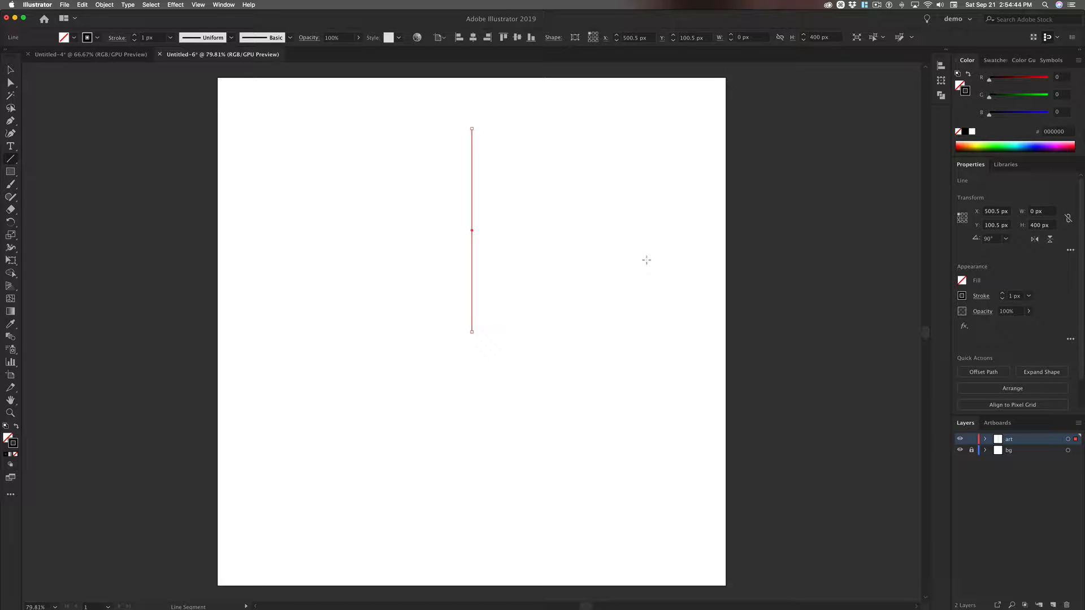
# - Align the vertical line to the artboard's top edge, nudge it down 20 px and deselect it
pyautogui.press('v')
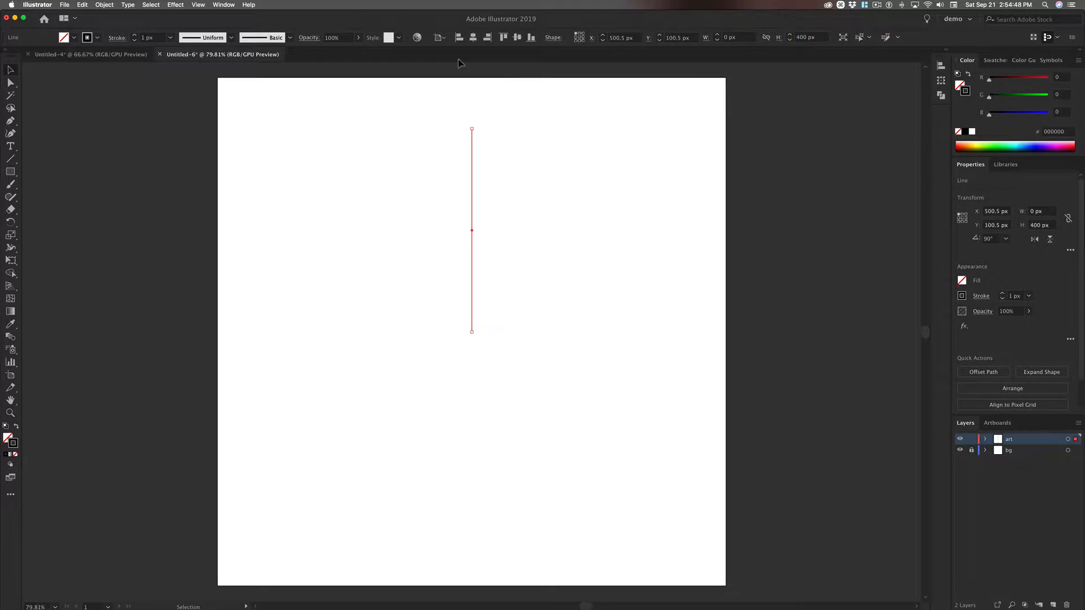
pyautogui.click(505, 37)
pyautogui.hotkey('shift', 'Down')
pyautogui.hotkey('shift', 'Down')
pyautogui.click(365, 166)
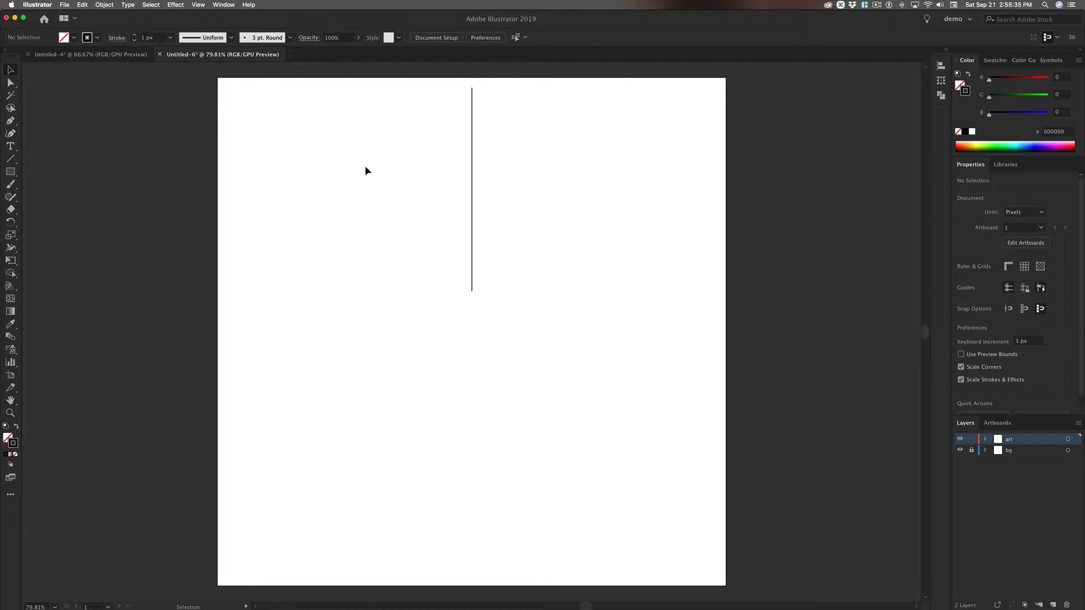
# - Widen the line's stroke near its middle to about 19 px with the Width tool so both ends taper
pyautogui.click(11, 248)
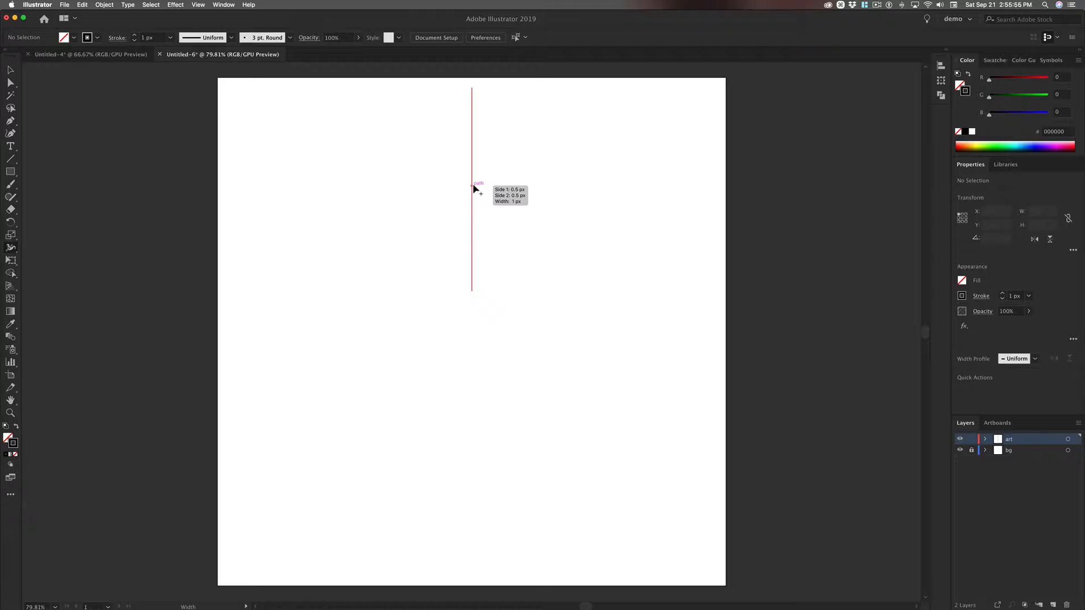
pyautogui.moveTo(473, 185); pyautogui.dragTo(477, 185)
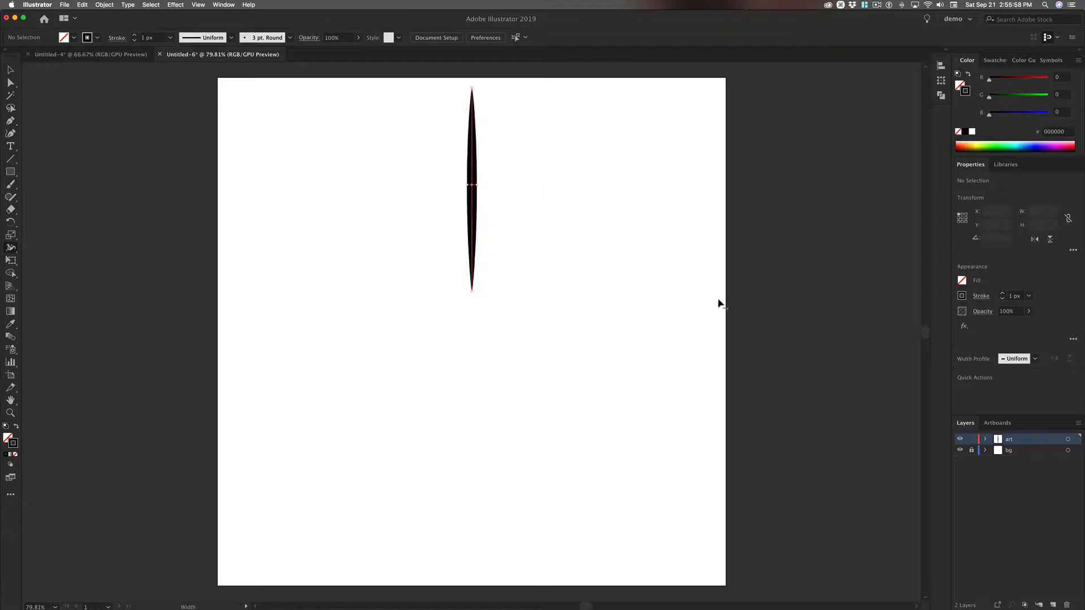
pyautogui.click(11, 70)
# - Make a copy of the tapered line rotated 10° around the artboard's center
pyautogui.click(472, 181)
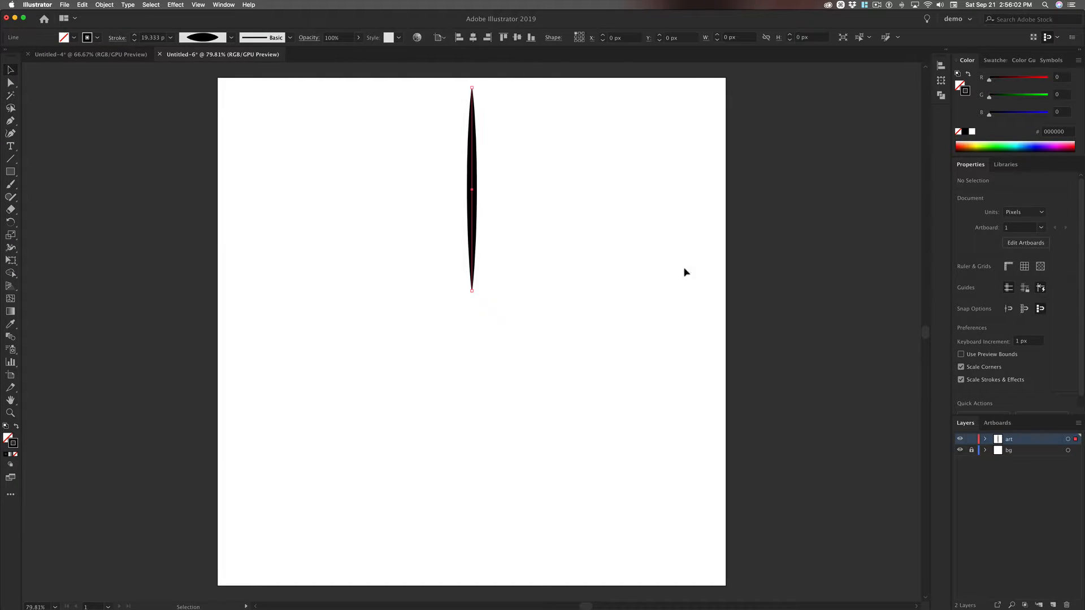
pyautogui.click(13, 227)
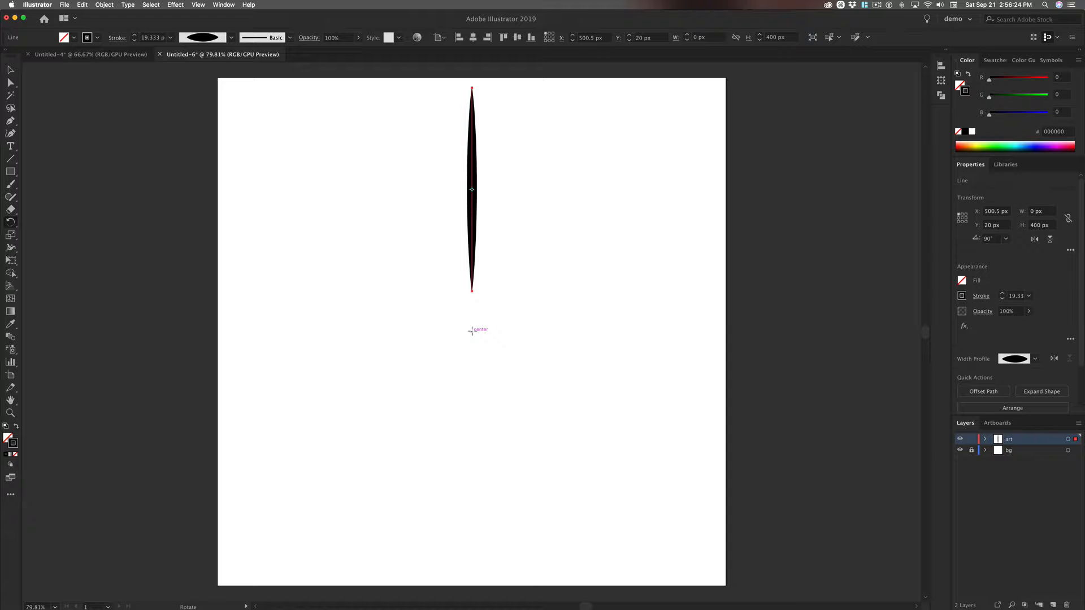
pyautogui.press('alt')
pyautogui.keyDown('alt'); pyautogui.click(472, 331); pyautogui.keyUp('alt')
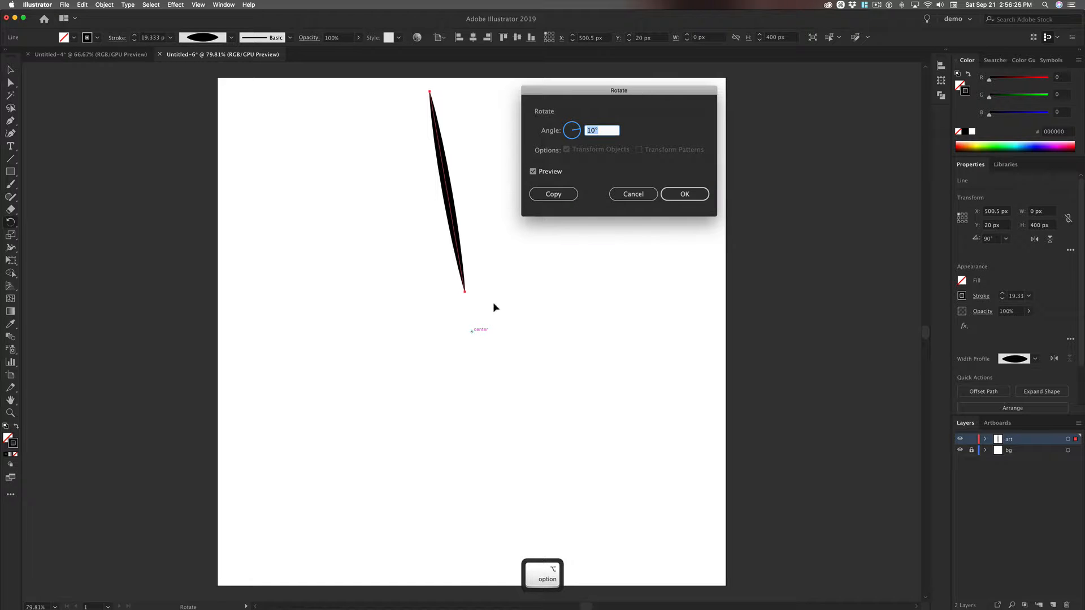
pyautogui.click(551, 192)
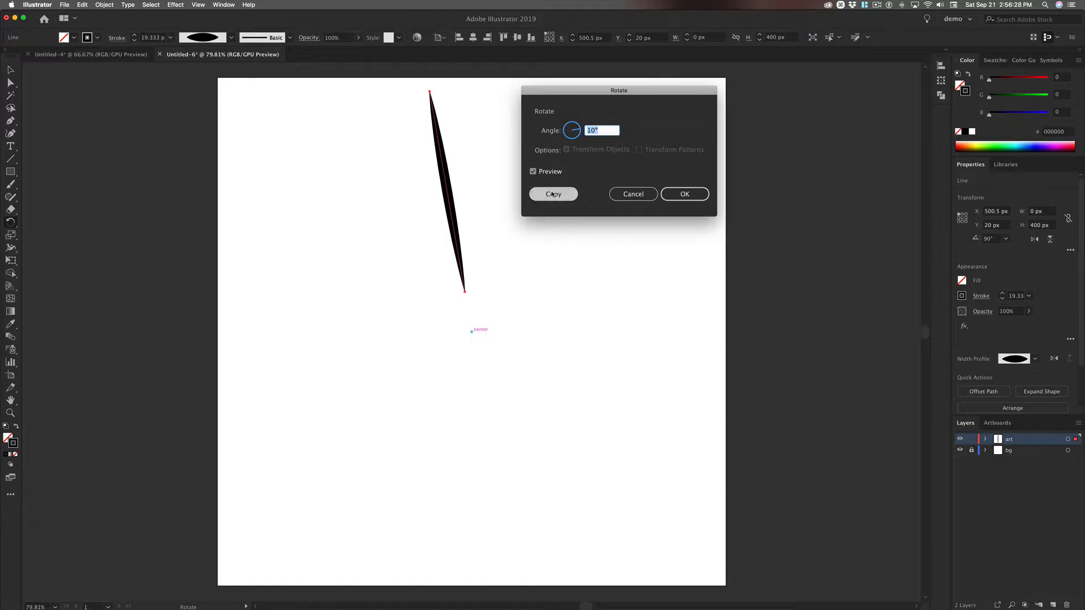
# - Repeat the rotated copy of the tapered line until the rays complete a full circle around the artboard's center
pyautogui.press('super')
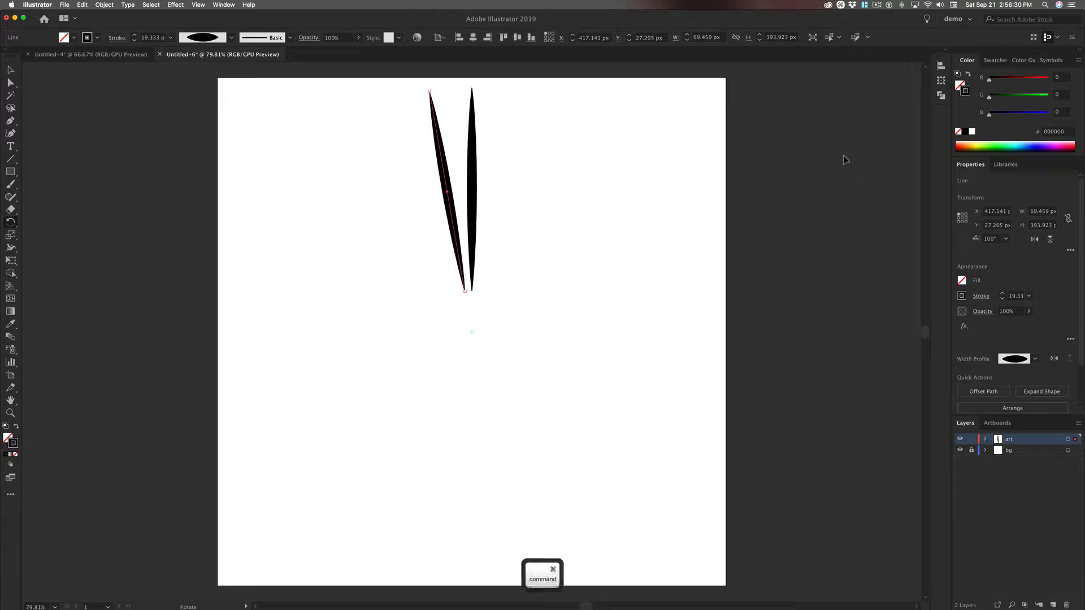
pyautogui.press('super+d')
pyautogui.press('super+d')
pyautogui.press('super+d')
pyautogui.press('super+d')
pyautogui.press('super+d')
pyautogui.press('super+d')
pyautogui.press('super+d')
pyautogui.press('super+d')
pyautogui.press('super+d')
pyautogui.press('super+d')
pyautogui.press('super+d')
pyautogui.press('super+d')
pyautogui.press('super+d')
pyautogui.press('super+d')
pyautogui.press('super+d')
pyautogui.press('super+d')
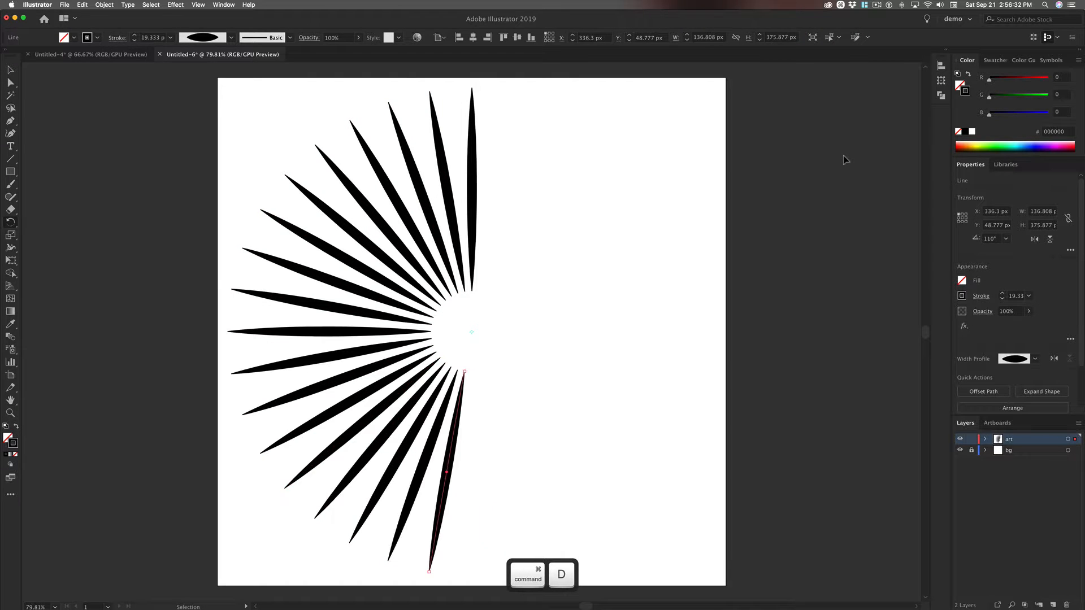
pyautogui.press('super+d')
pyautogui.press('super+d')
pyautogui.press('super+d')
pyautogui.press('super+d')
pyautogui.press('super+d')
pyautogui.press('super+d')
pyautogui.press('super+d')
pyautogui.press('super+d')
pyautogui.press('super+d')
pyautogui.press('super+d')
pyautogui.press('super+d')
pyautogui.press('super+d')
pyautogui.press('super+d')
pyautogui.press('super+d')
pyautogui.press('super+d')
pyautogui.press('super+d')
pyautogui.press('super+d')
pyautogui.press('super+d')
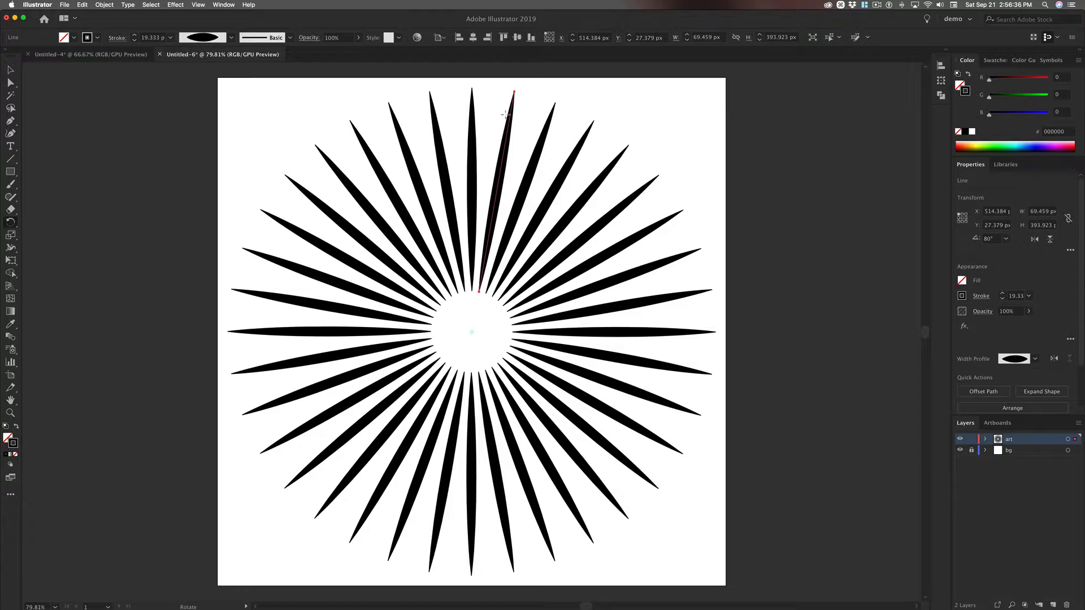
# - Select all the rays to check the starburst, deselect them and duplicate the art layer
pyautogui.click(10, 70)
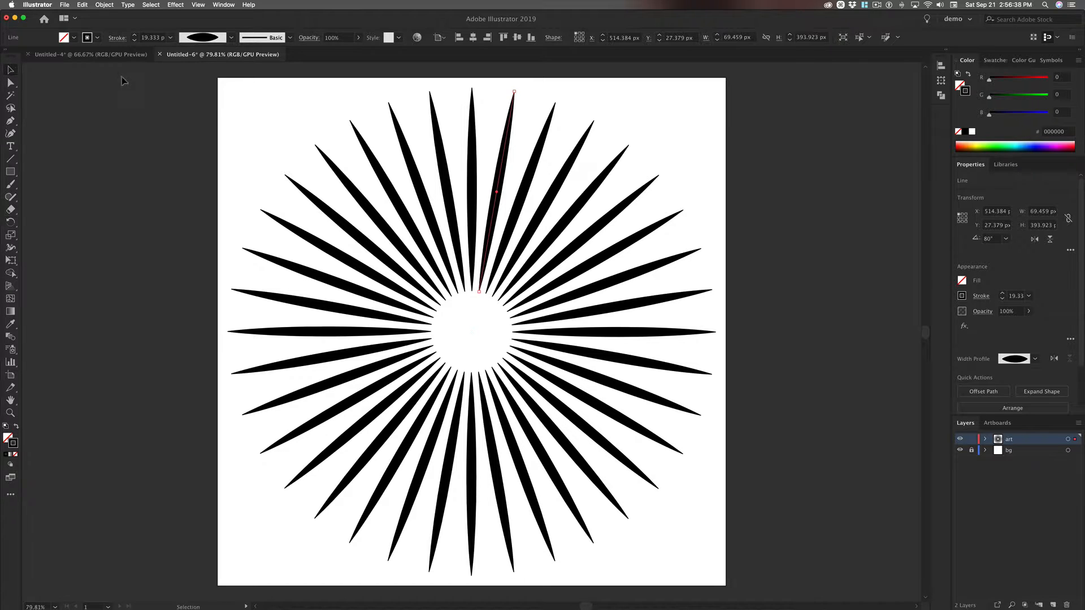
pyautogui.press('super')
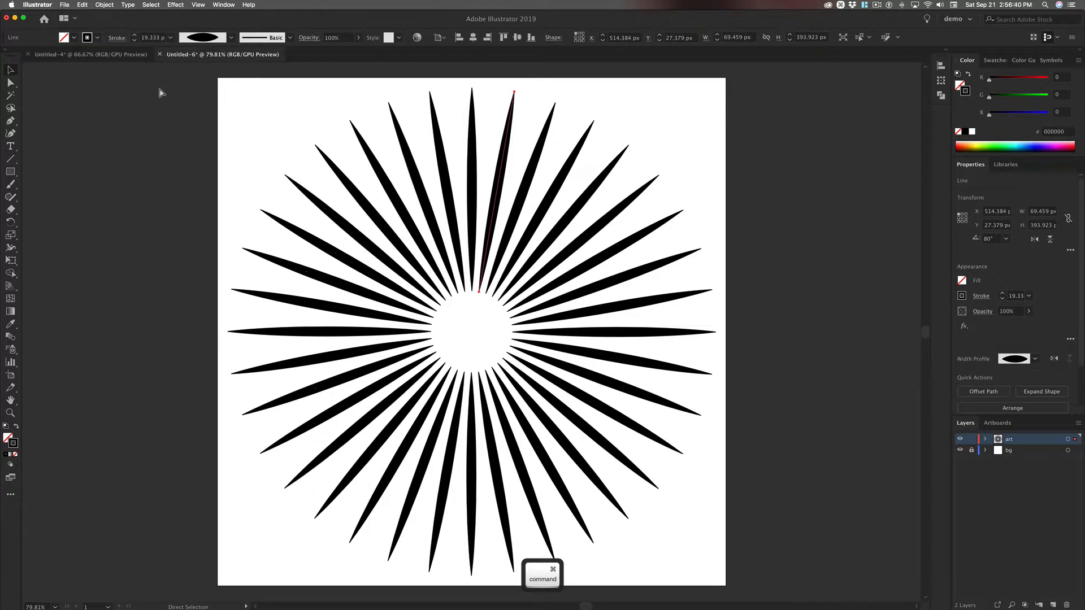
pyautogui.press('super+a')
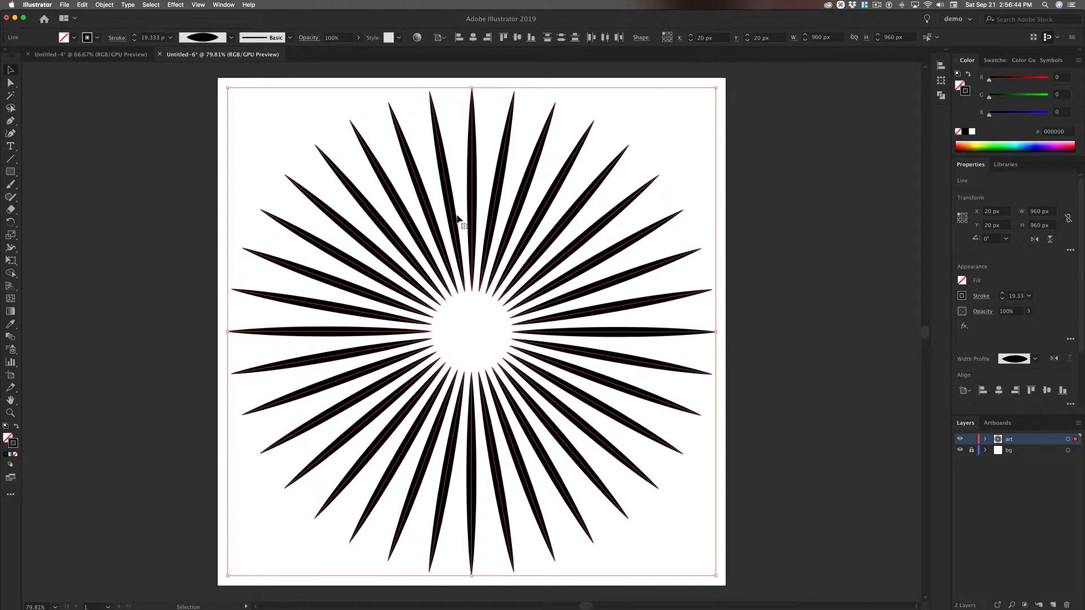
pyautogui.click(774, 206)
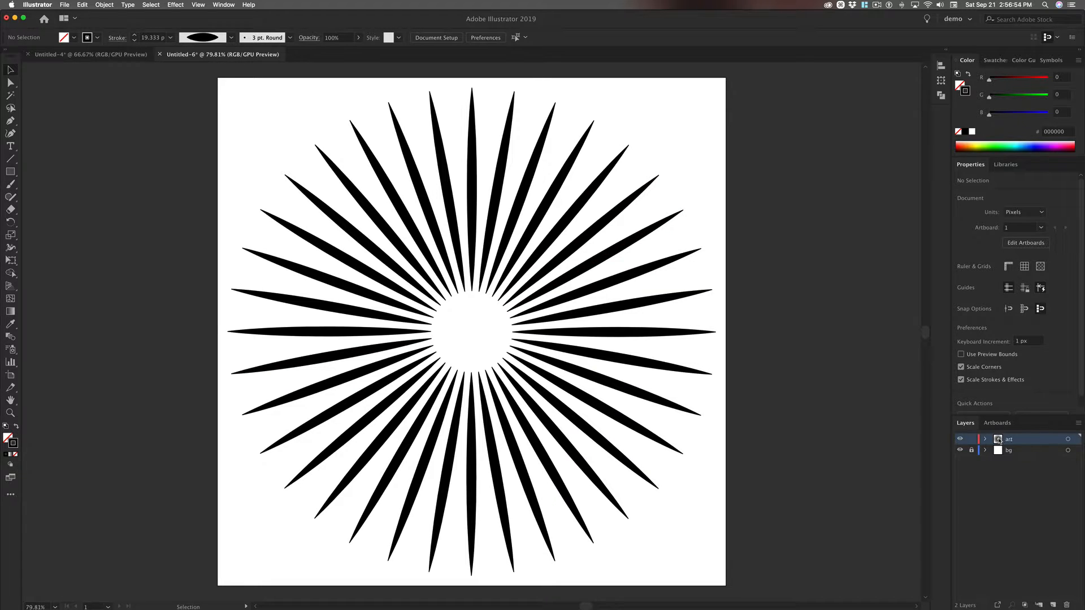
pyautogui.moveTo(999, 440); pyautogui.dragTo(1053, 605)
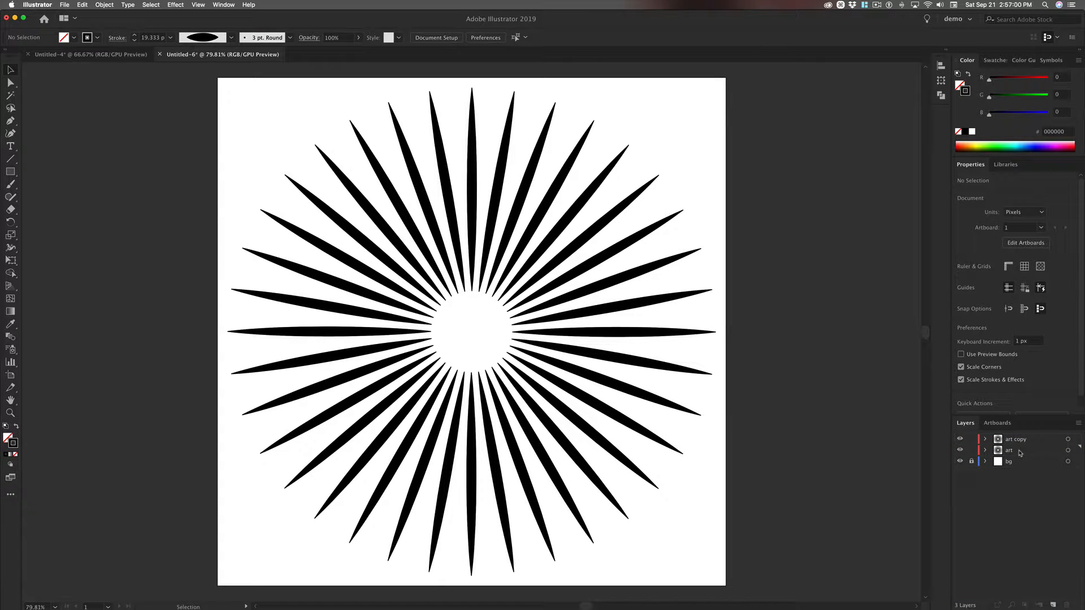
# - Delete all the default symbols from the document's symbol collection
pyautogui.click(1052, 60)
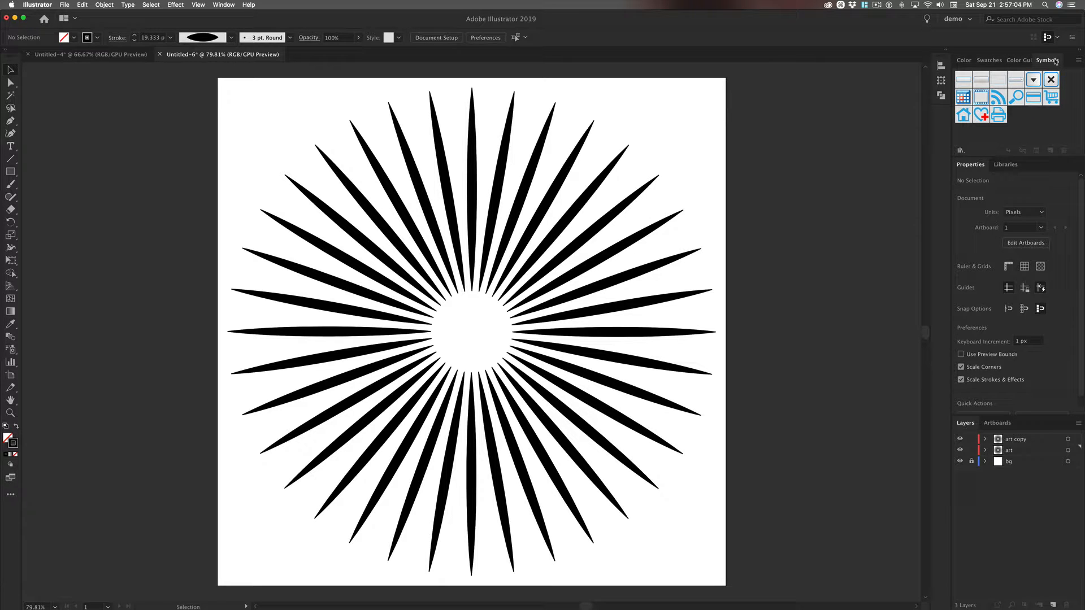
pyautogui.click(964, 80)
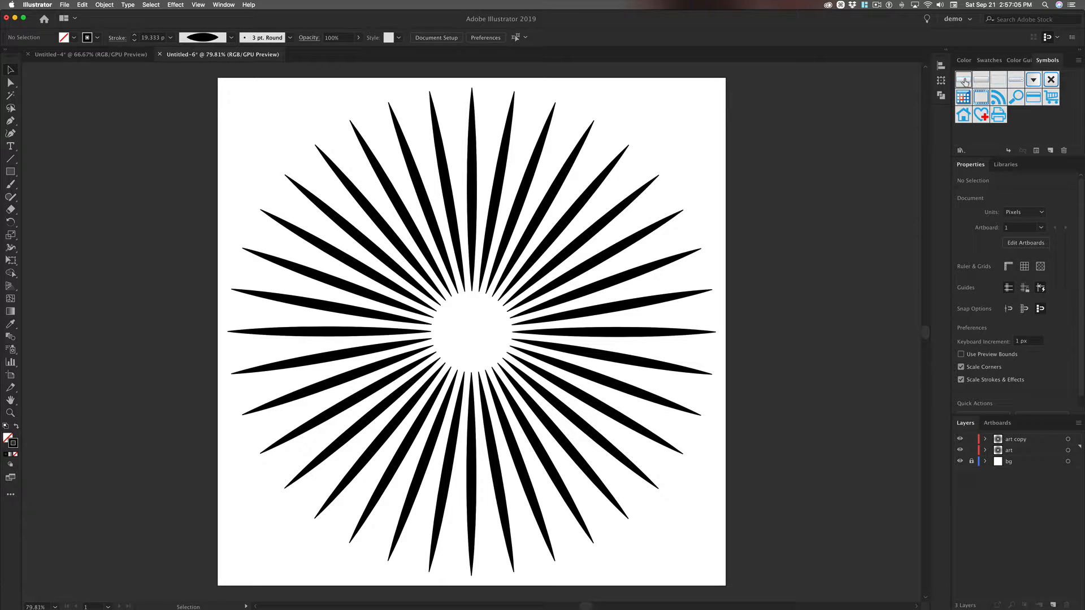
pyautogui.keyDown('shift'); pyautogui.click(997, 114); pyautogui.keyUp('shift')
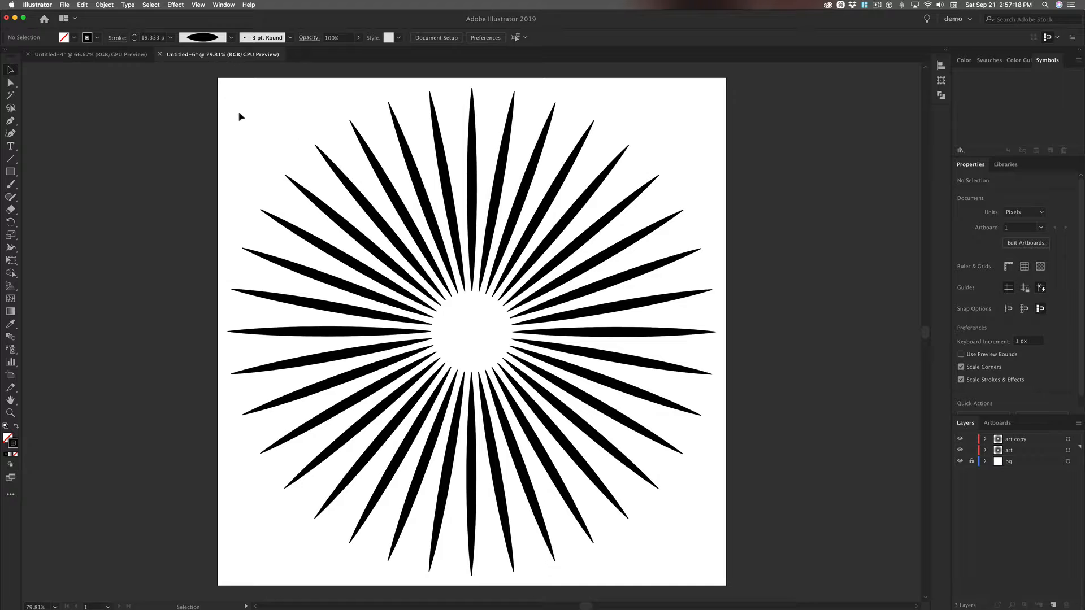
# - Turn all the starburst rays into a dynamic symbol named t1
pyautogui.press('super')
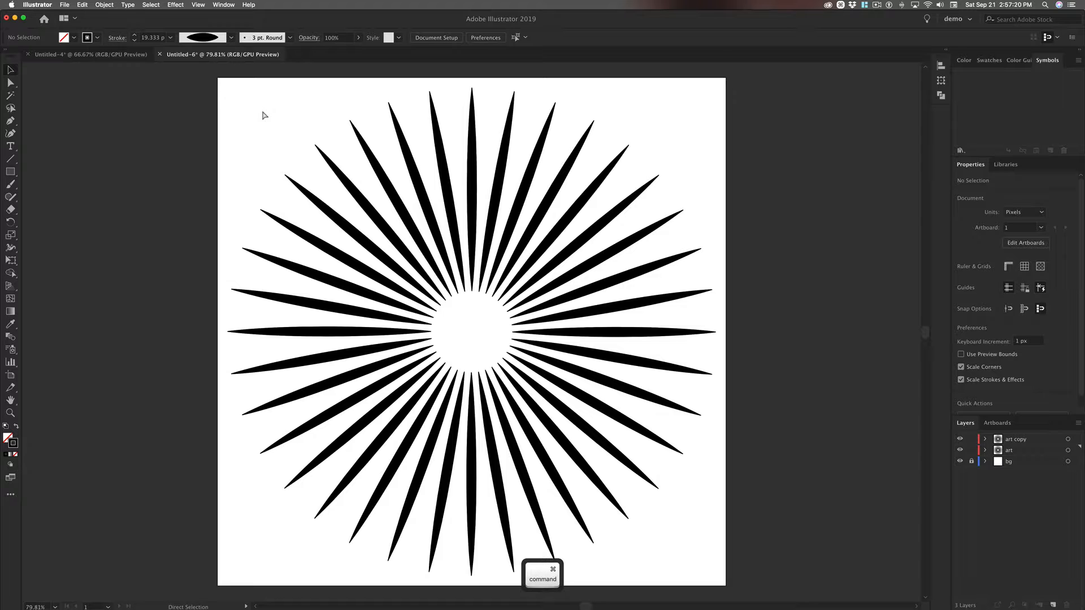
pyautogui.press('super+a')
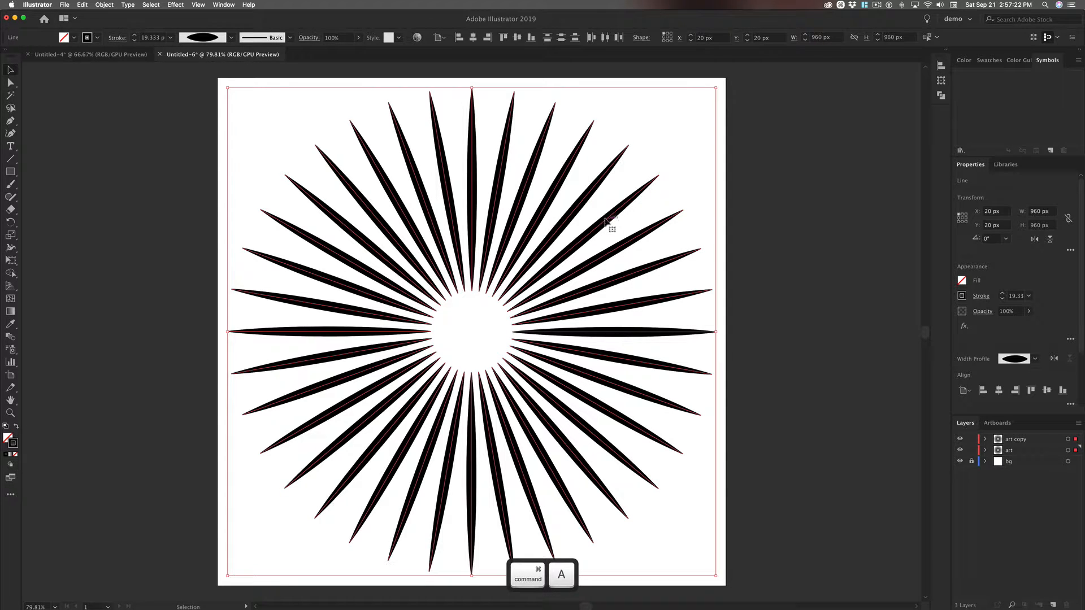
pyautogui.moveTo(608, 223); pyautogui.dragTo(985, 106)
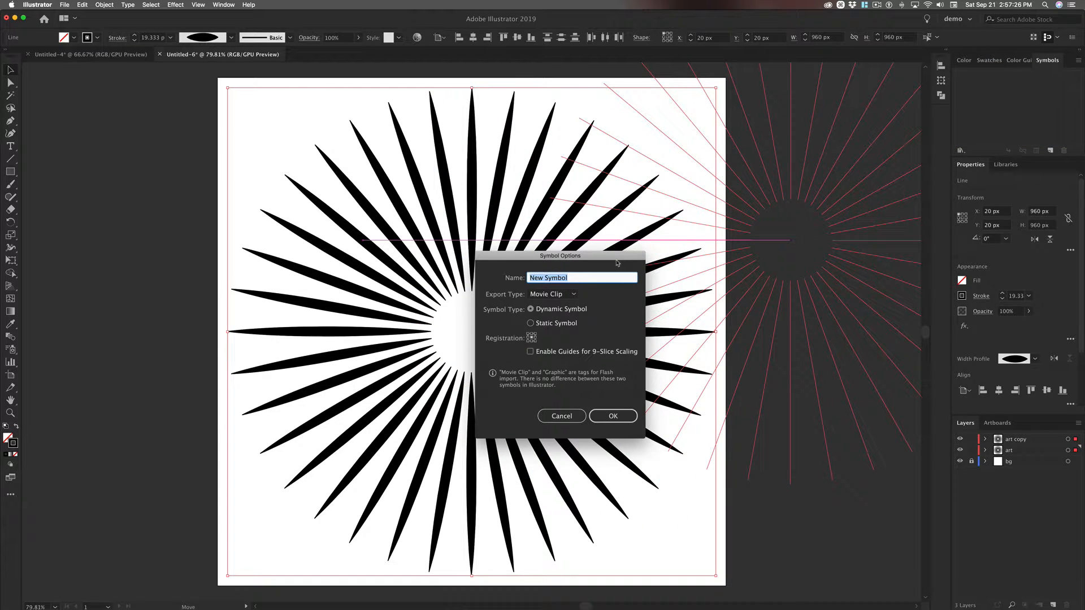
pyautogui.write('t1')
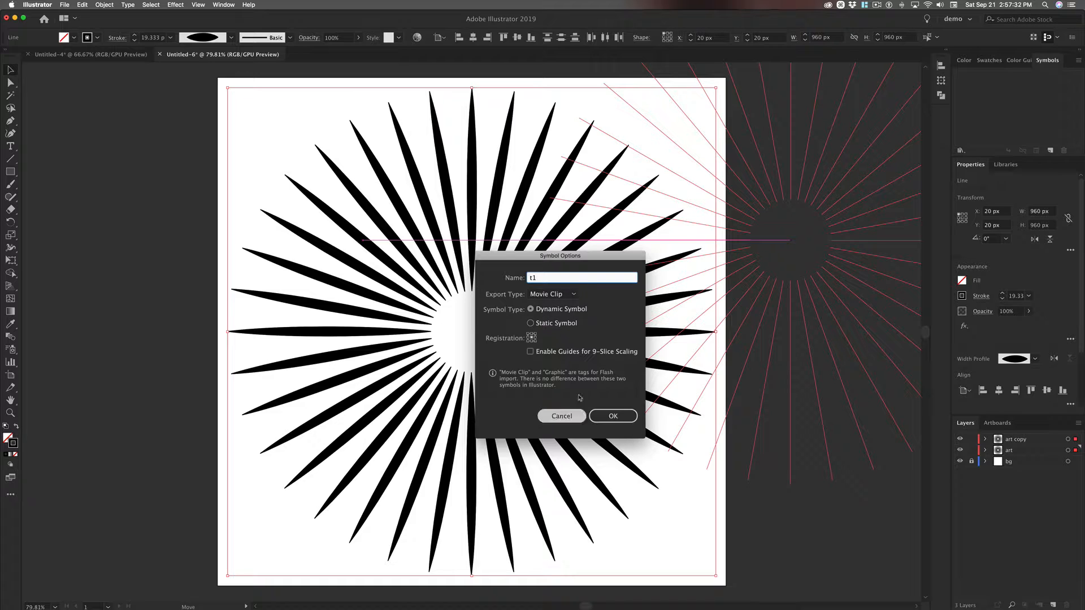
pyautogui.click(618, 420)
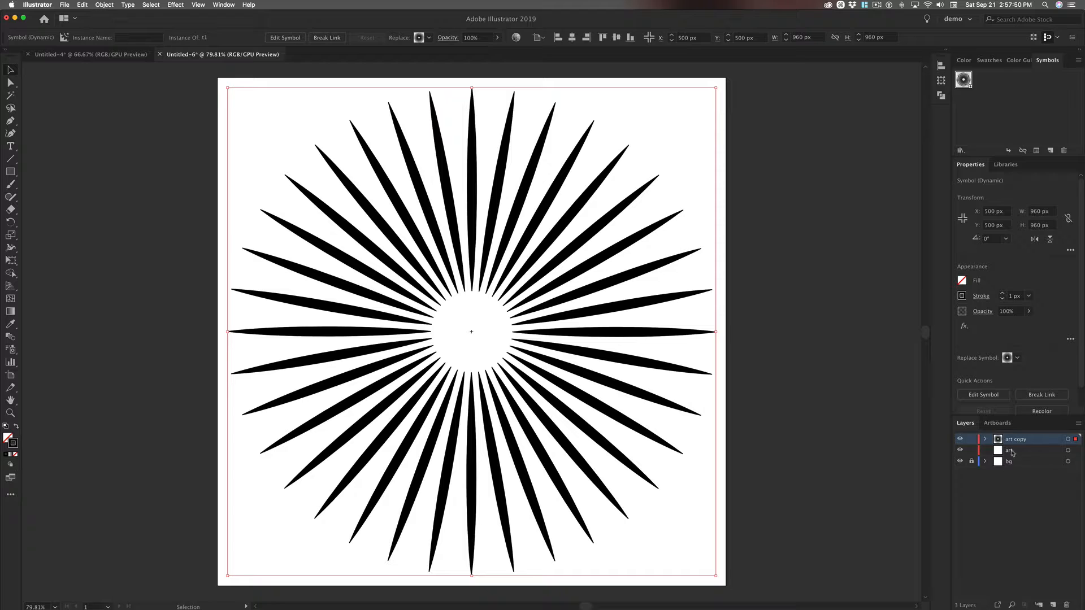
# - Hide the art copy layer and make the art layer active
pyautogui.click(960, 441)
pyautogui.click(1010, 452)
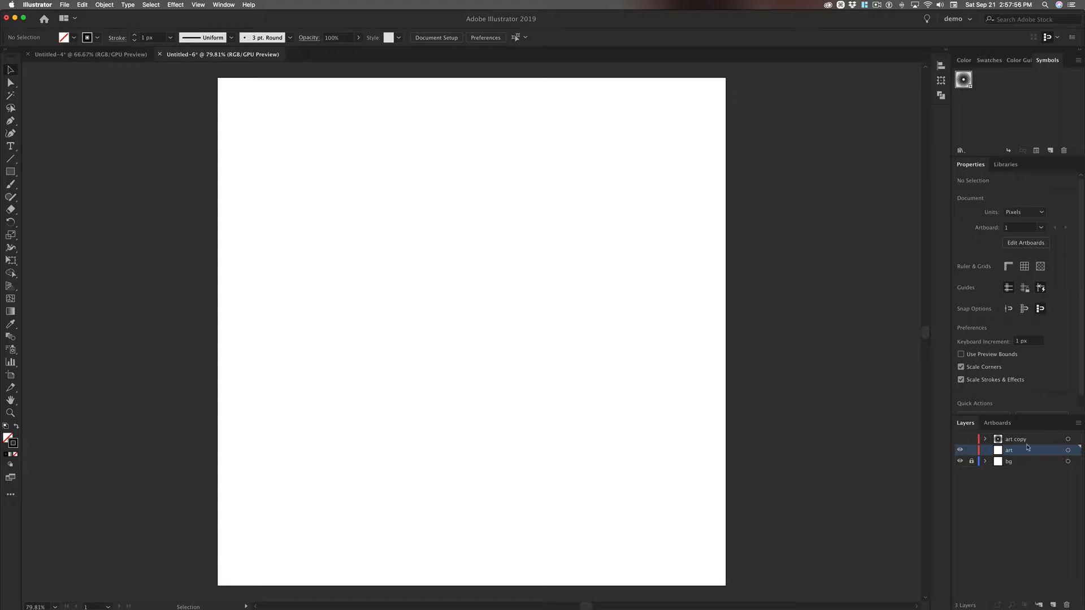
pyautogui.click(960, 439)
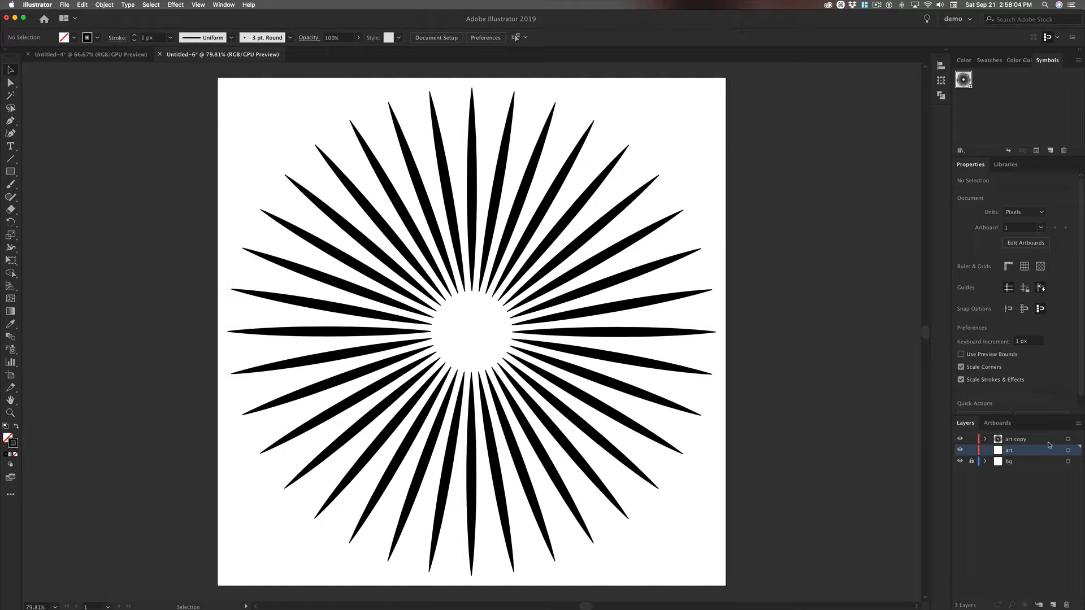
pyautogui.click(959, 439)
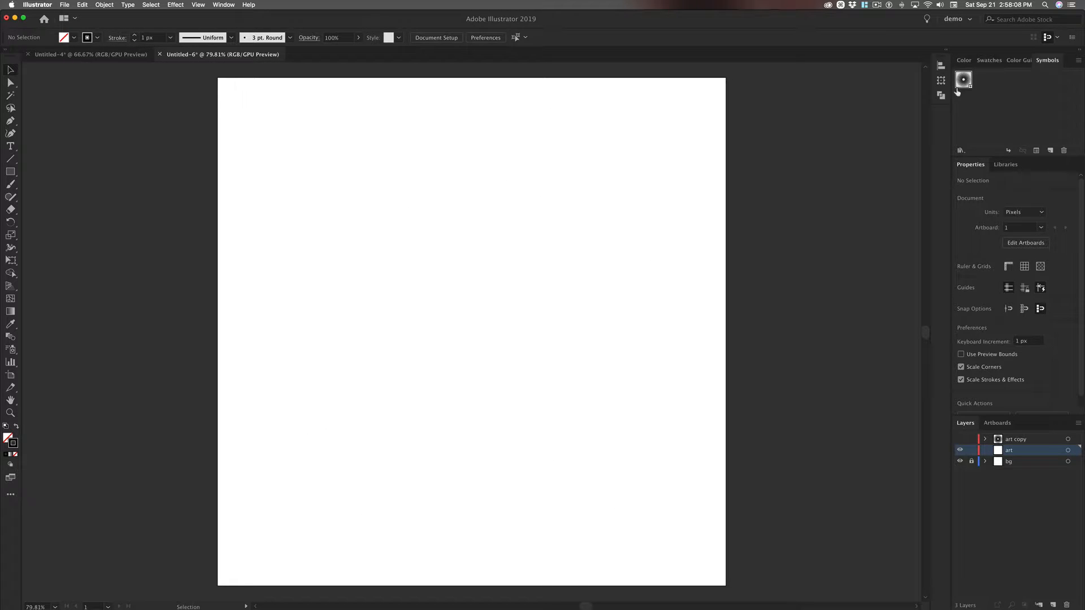
# - Place an instance of the starburst symbol on the art layer and center it horizontally and vertically on the artboard
pyautogui.moveTo(964, 81); pyautogui.dragTo(487, 295)
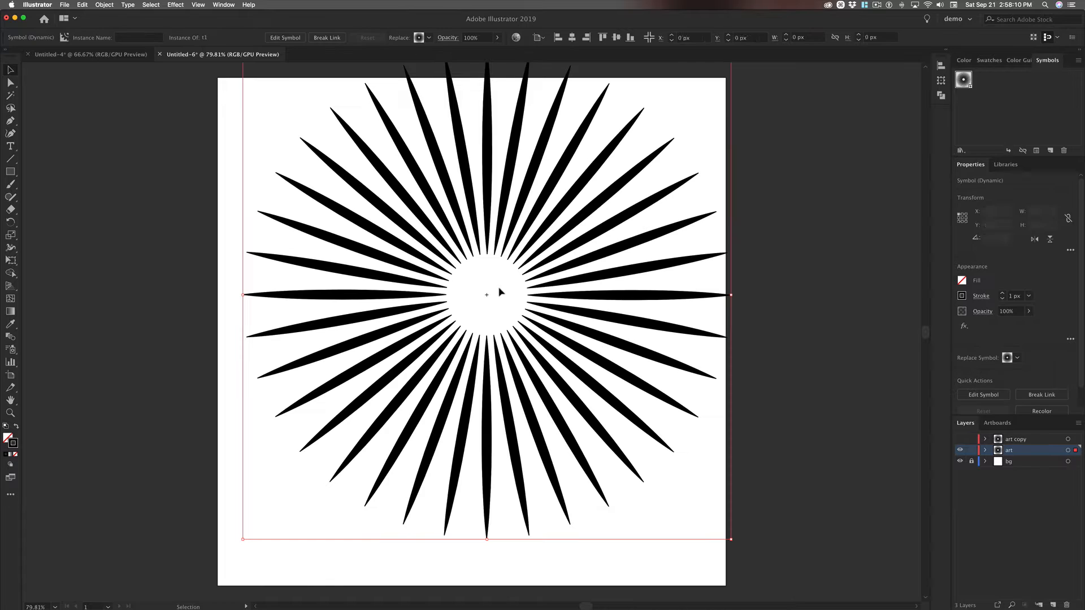
pyautogui.click(572, 37)
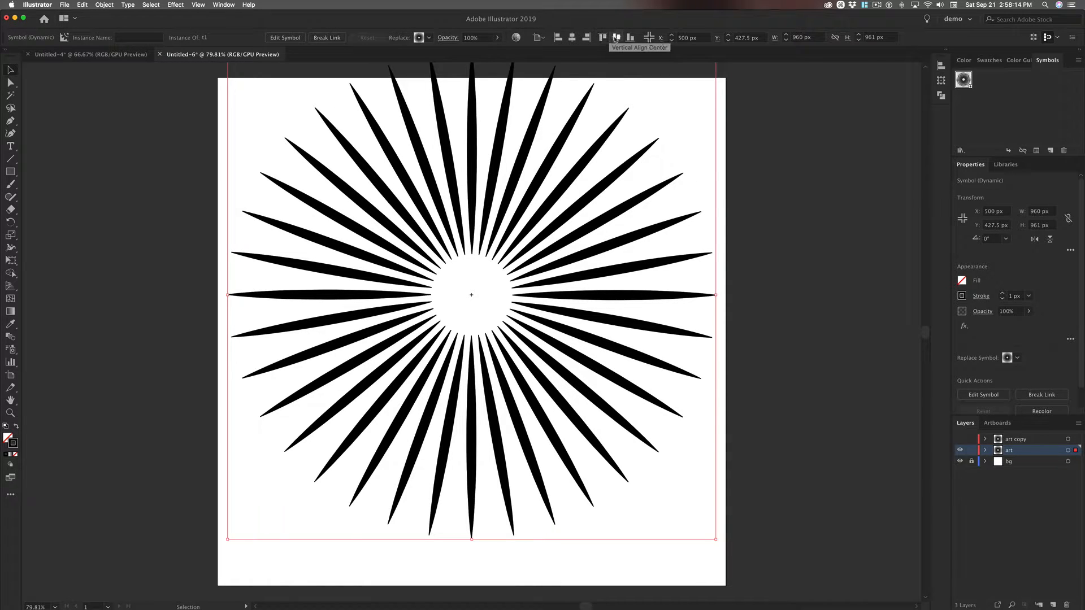
pyautogui.click(616, 38)
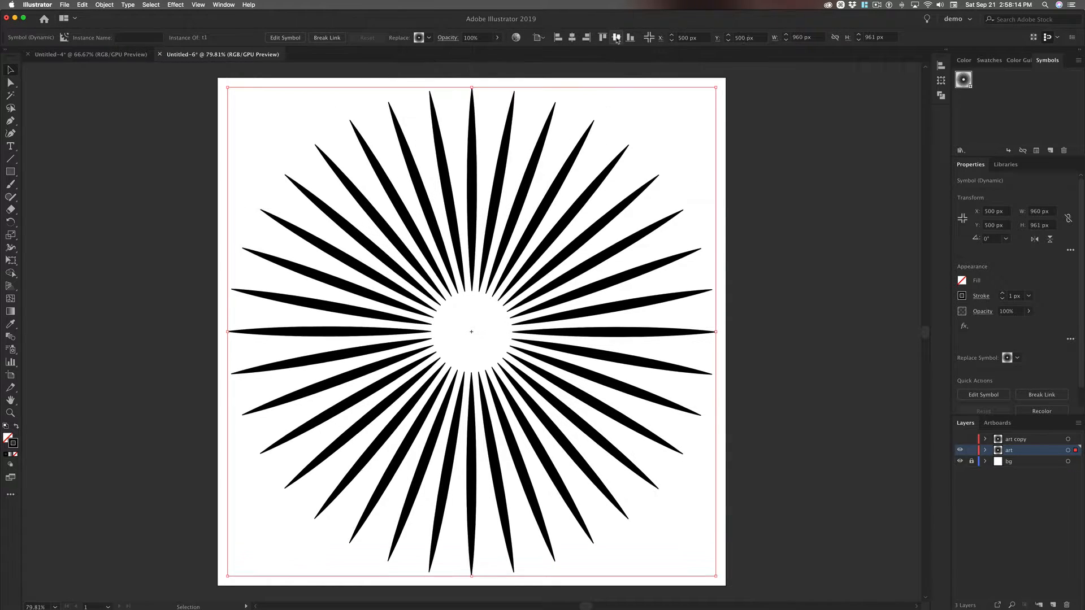
# - Break the placed starburst's link to its symbol and ungroup the rays once
pyautogui.click(327, 37)
pyautogui.click(763, 242)
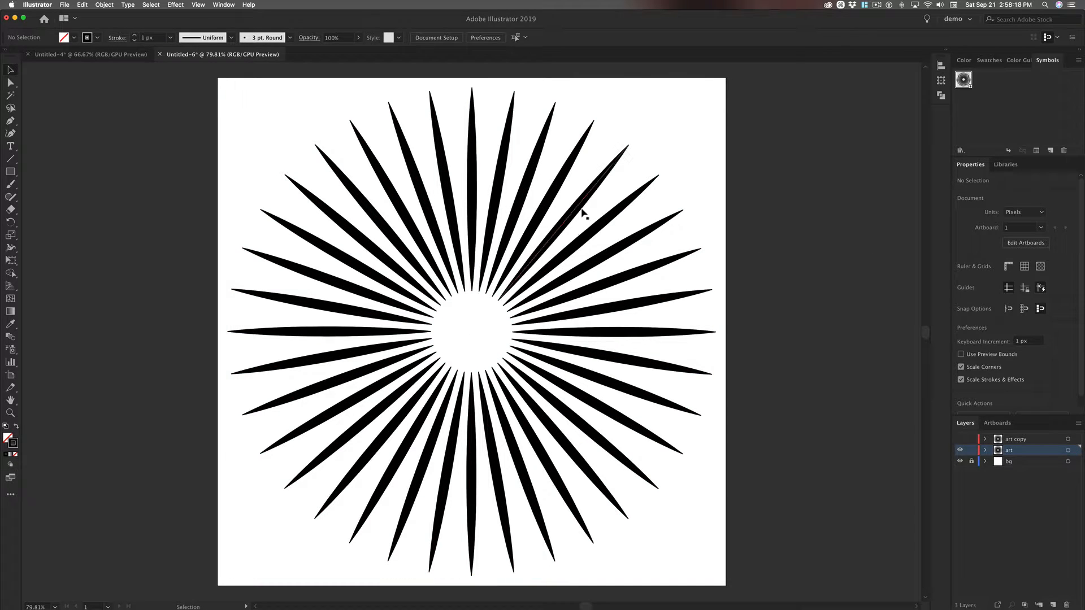
pyautogui.click(606, 217)
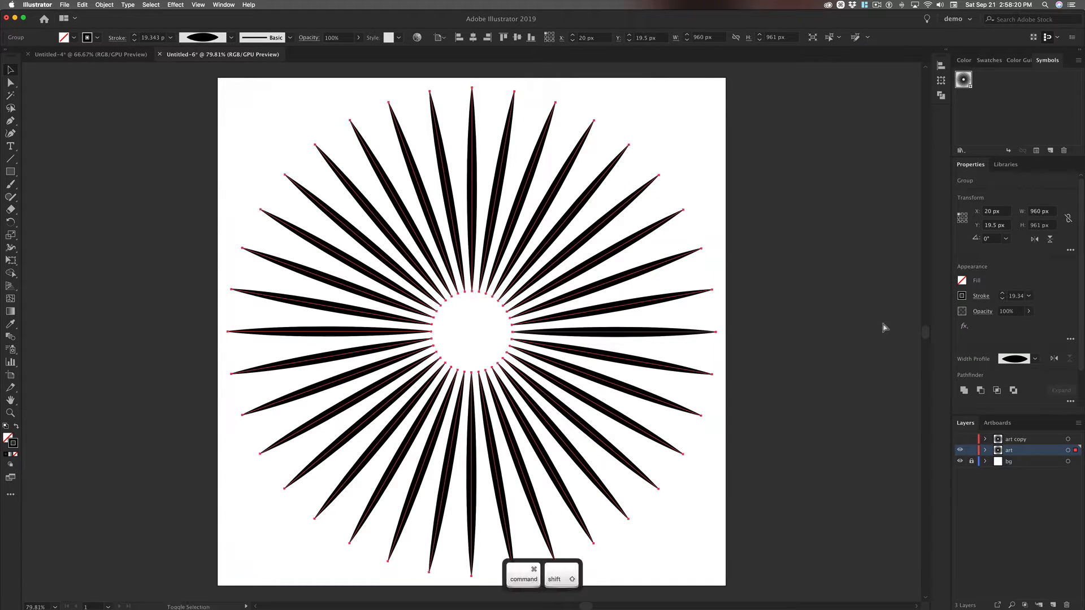
pyautogui.press('super+shift+g')
pyautogui.click(766, 311)
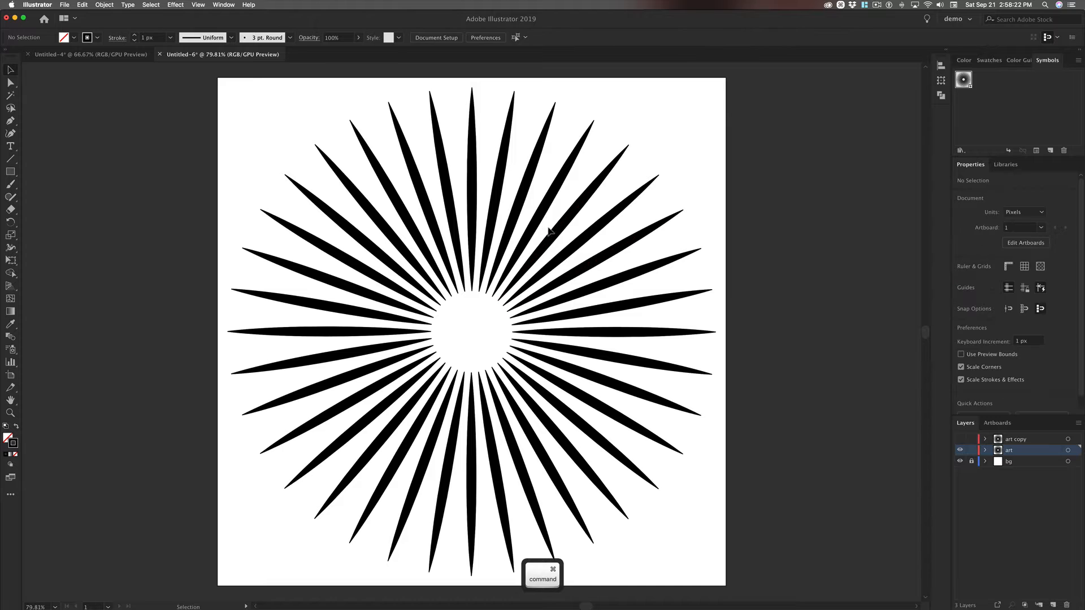
# - Ungroup the art layer's starburst further into individual lines and check by selecting a single ray
pyautogui.click(575, 243)
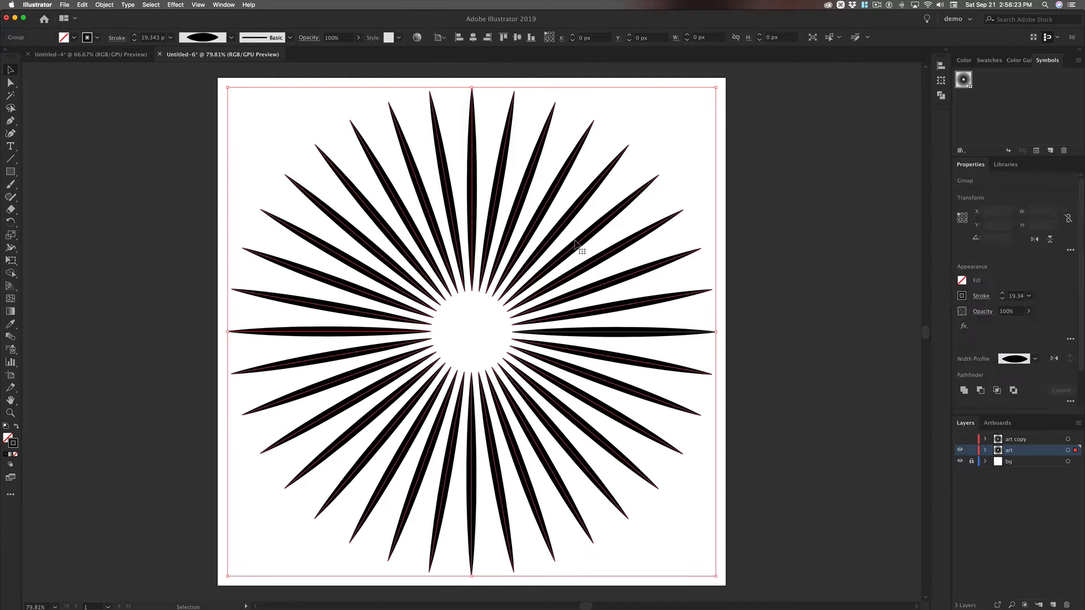
pyautogui.click(819, 244)
pyautogui.click(621, 214)
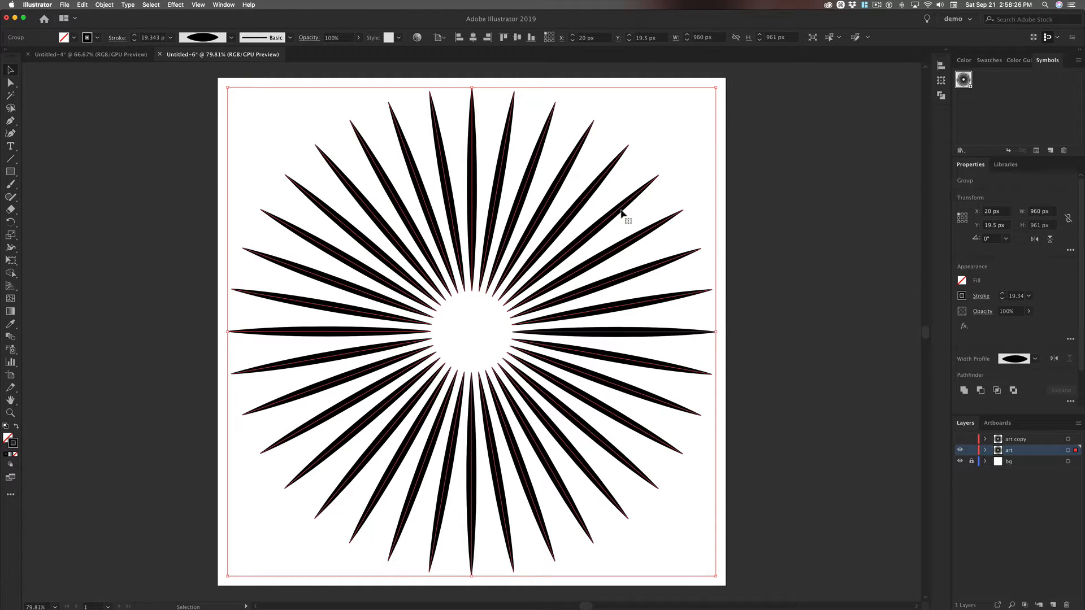
pyautogui.press('super+shift+g')
pyautogui.click(725, 230)
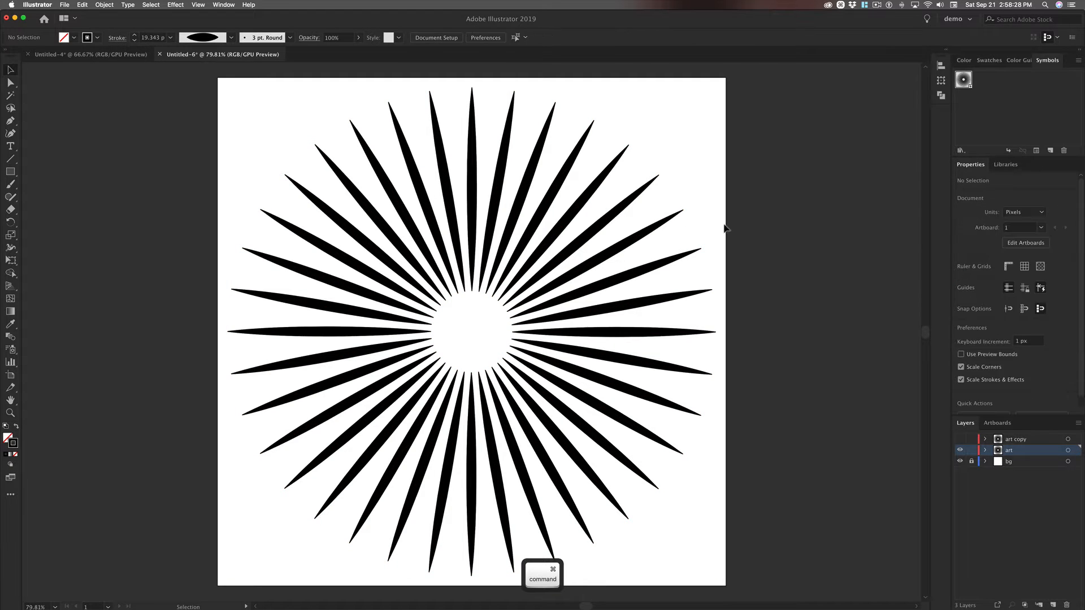
pyautogui.click(644, 234)
pyautogui.click(823, 233)
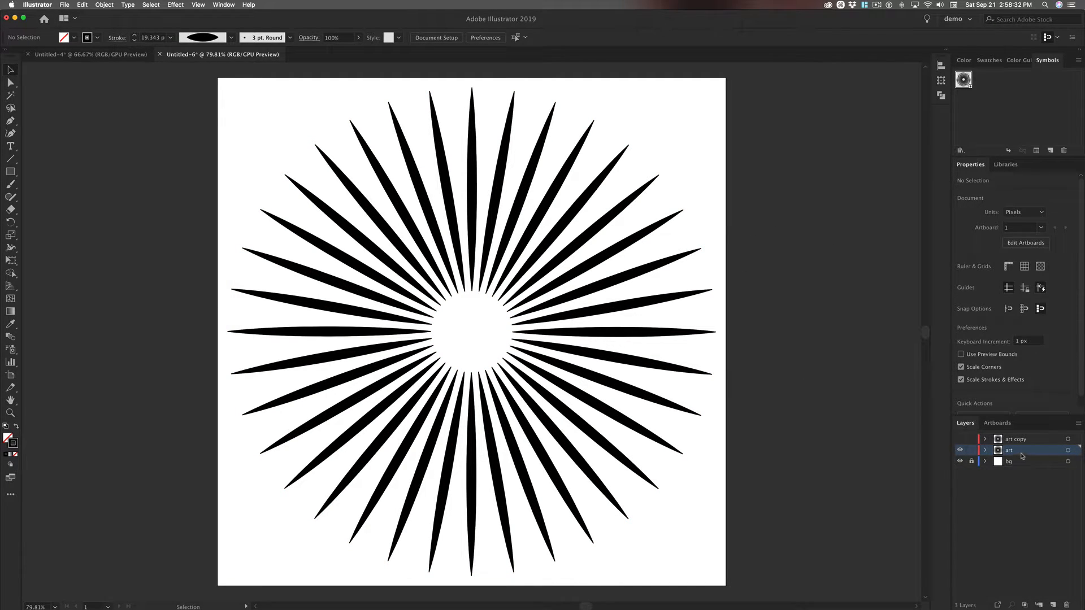
# - Hide the art layer, show the art copy layer and make it active
pyautogui.click(961, 450)
pyautogui.click(960, 439)
pyautogui.click(960, 440)
pyautogui.click(1017, 439)
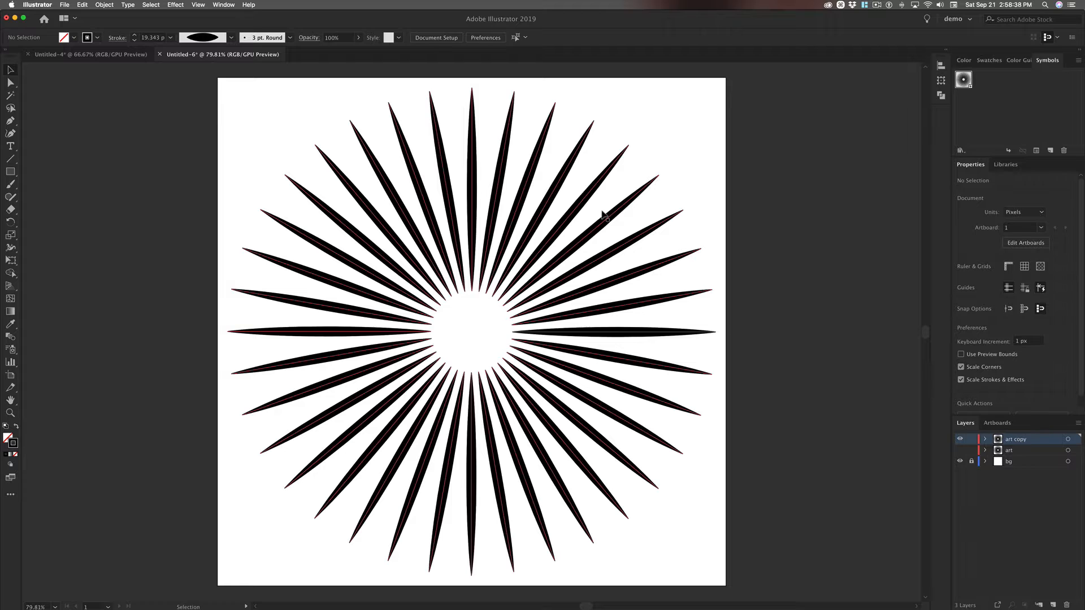
# - Break the art copy starburst's symbol link and ungroup it into separate lines
pyautogui.click(625, 207)
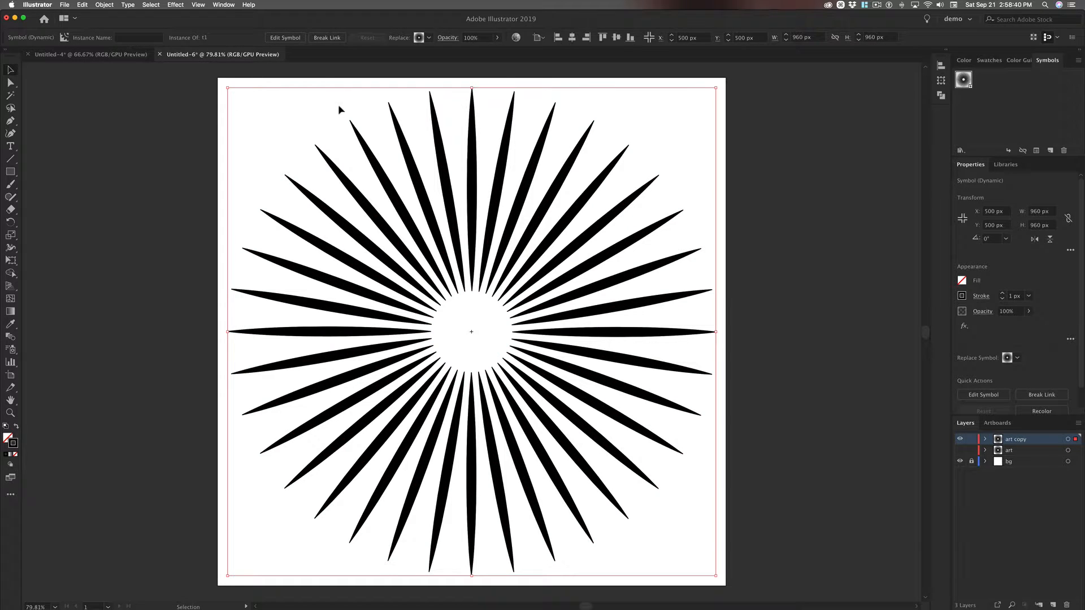
pyautogui.click(336, 37)
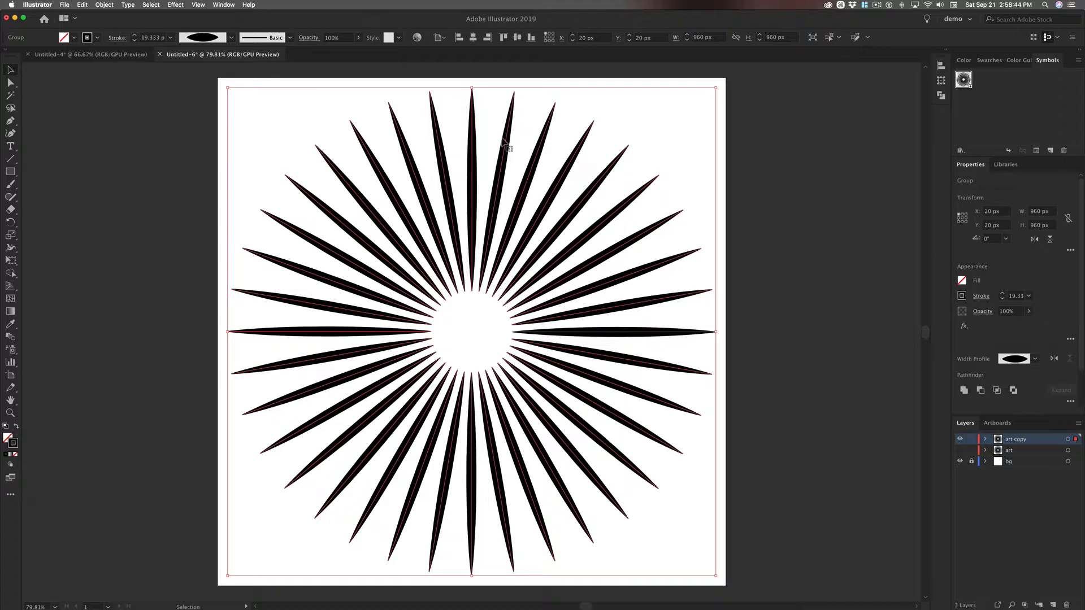
pyautogui.press('super+shift')
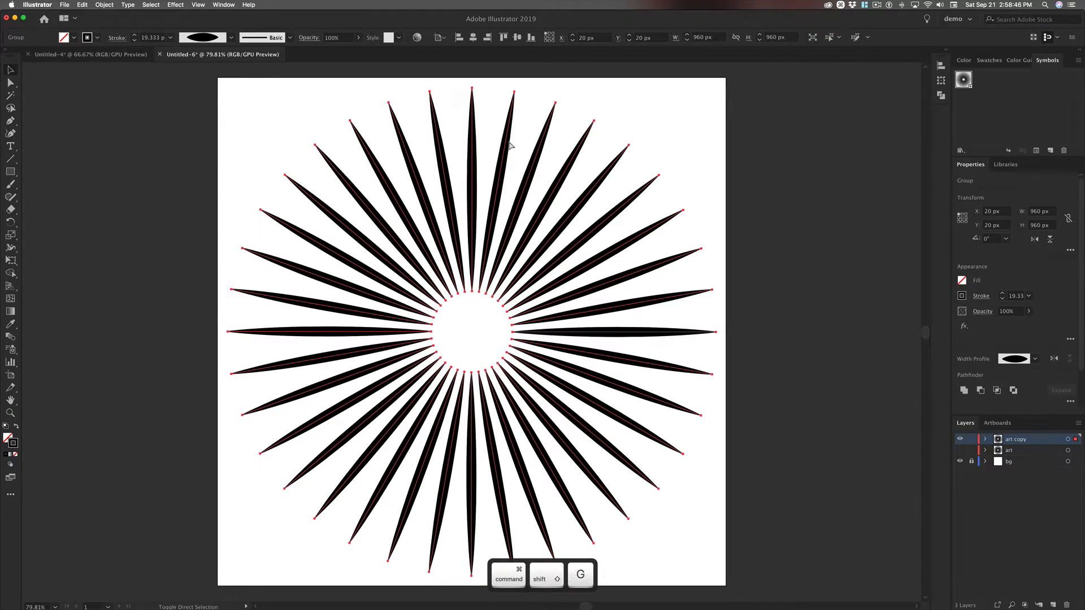
pyautogui.press('super+shift+g')
pyautogui.click(771, 234)
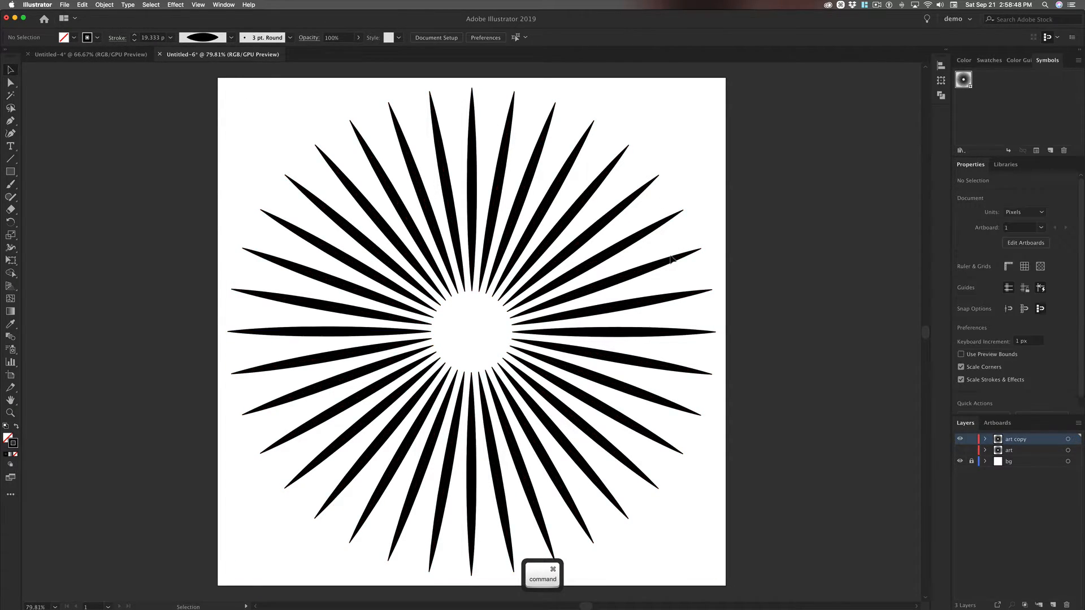
pyautogui.click(562, 226)
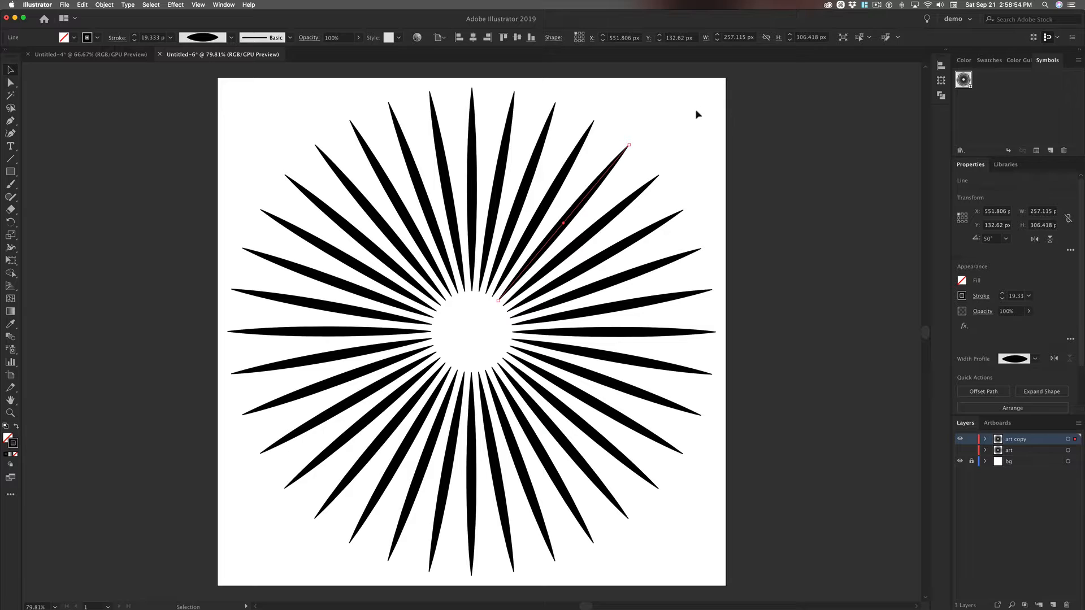
# - Select all the rays on the art copy layer and activate the Twirl tool
pyautogui.hotkey('ctrl', 'a')
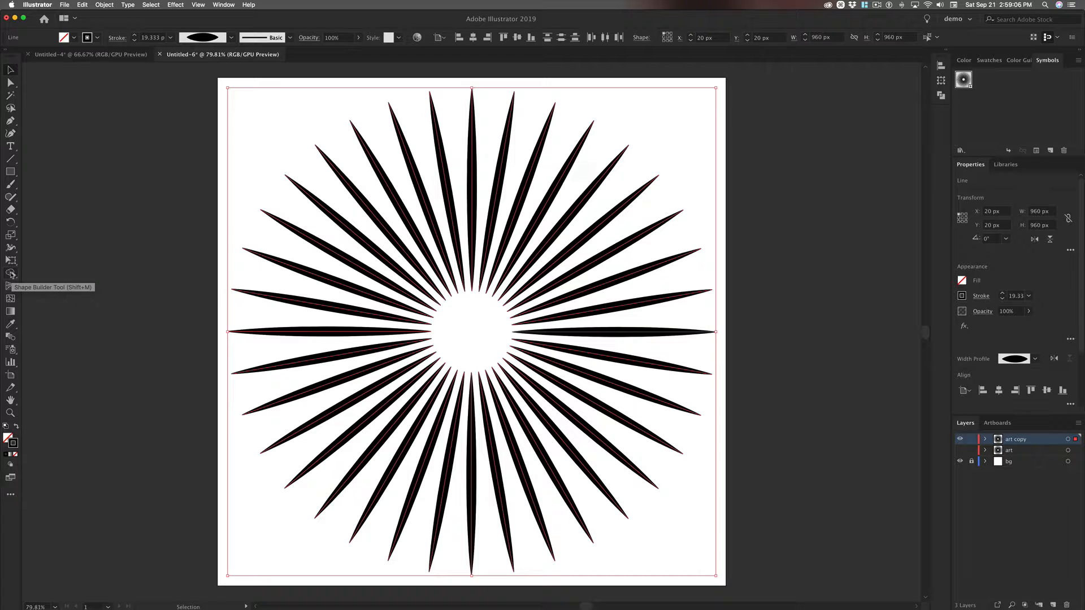
pyautogui.moveTo(11, 274); pyautogui.dragTo(62, 273)
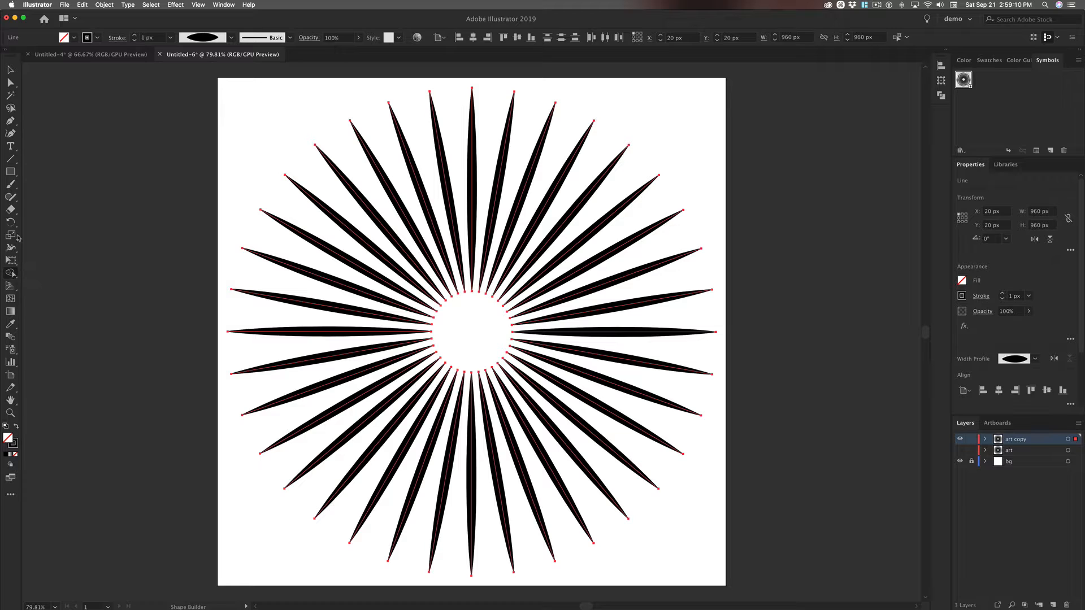
pyautogui.moveTo(11, 248)
pyautogui.mouseDown()
pyautogui.moveTo(51, 256)
pyautogui.moveTo(54, 274)
pyautogui.mouseUp()
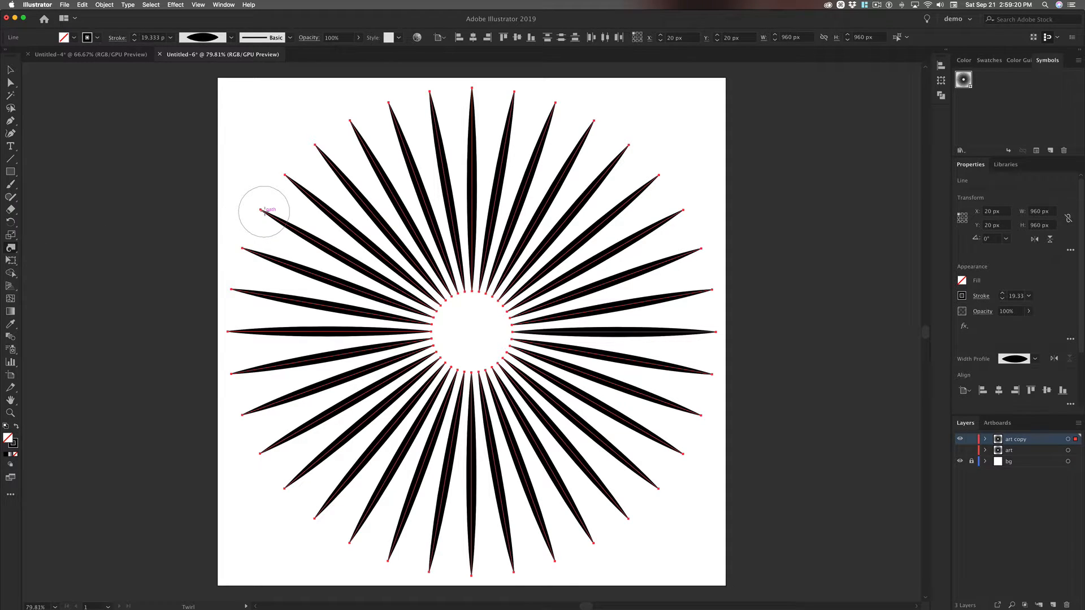
# - Try twirling the tips of the upper-left rays with the small brush and undo the twirls
pyautogui.moveTo(263, 211); pyautogui.dragTo(353, 125)
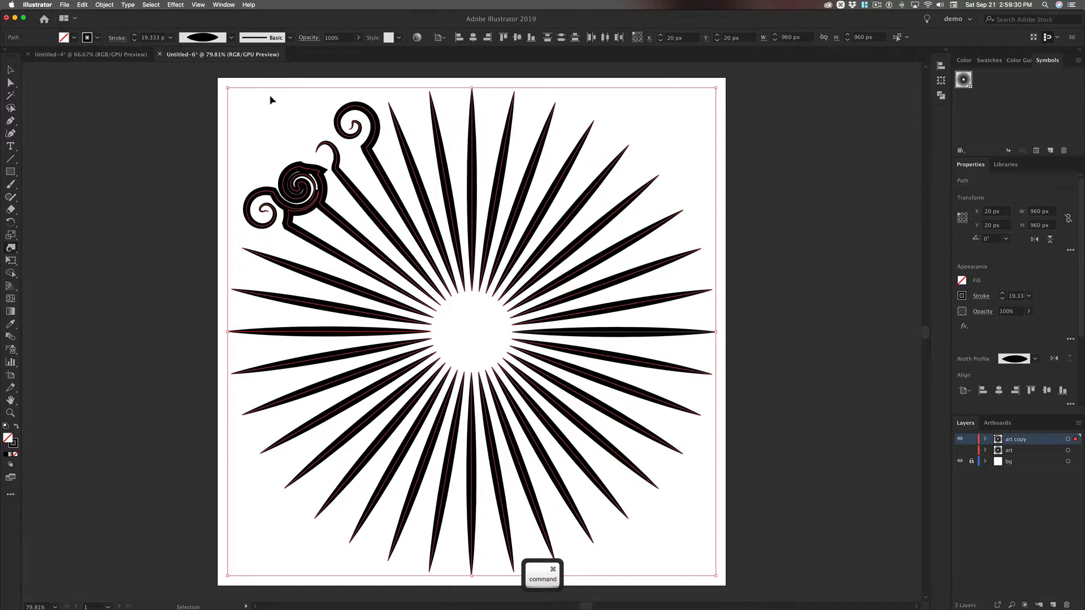
pyautogui.press('super+z')
pyautogui.press('super+z')
pyautogui.press('super+z')
pyautogui.press('super+z')
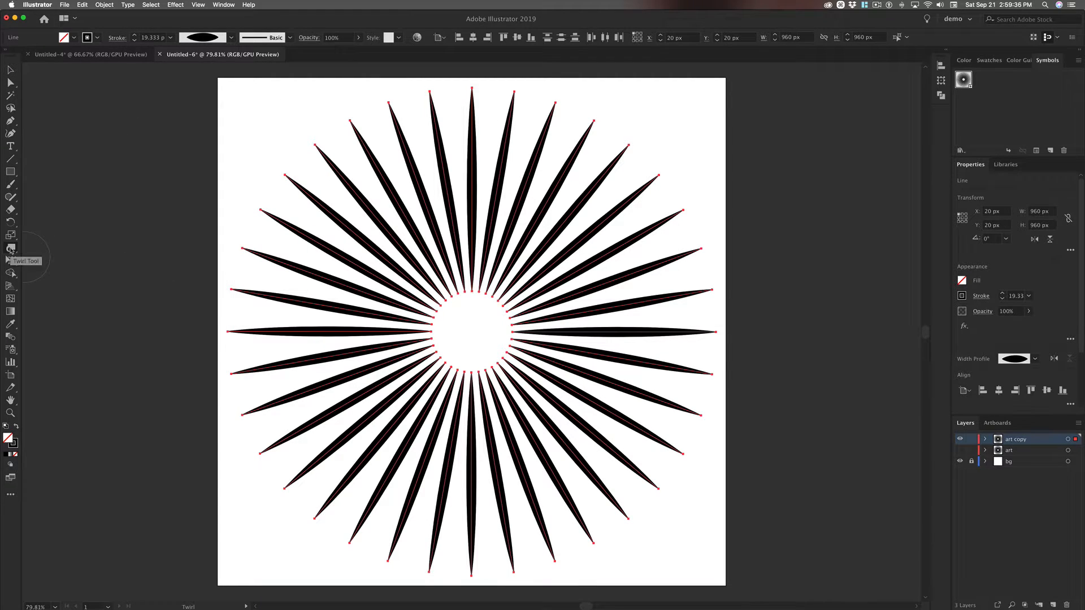
# - Twirl all the rays around the artboard's center with a 1000 × 1000 px Twirl brush at 20% intensity and a 20° twirl rate
pyautogui.doubleClick(10, 249)
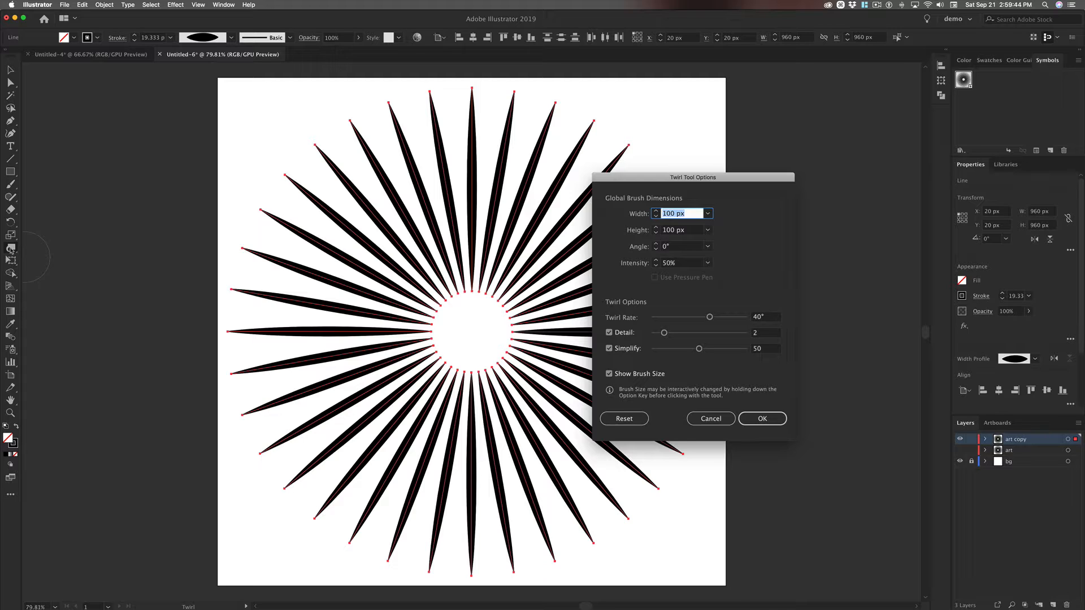
pyautogui.write('1000')
pyautogui.press('Tab')
pyautogui.write('10')
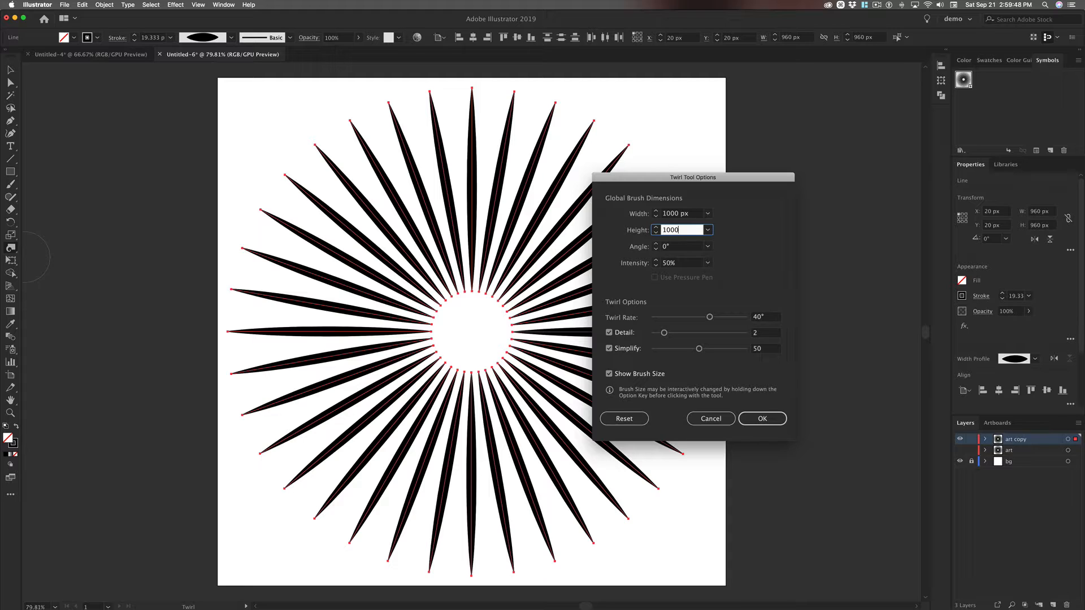
pyautogui.write('00')
pyautogui.press('Tab')
pyautogui.press('Tab')
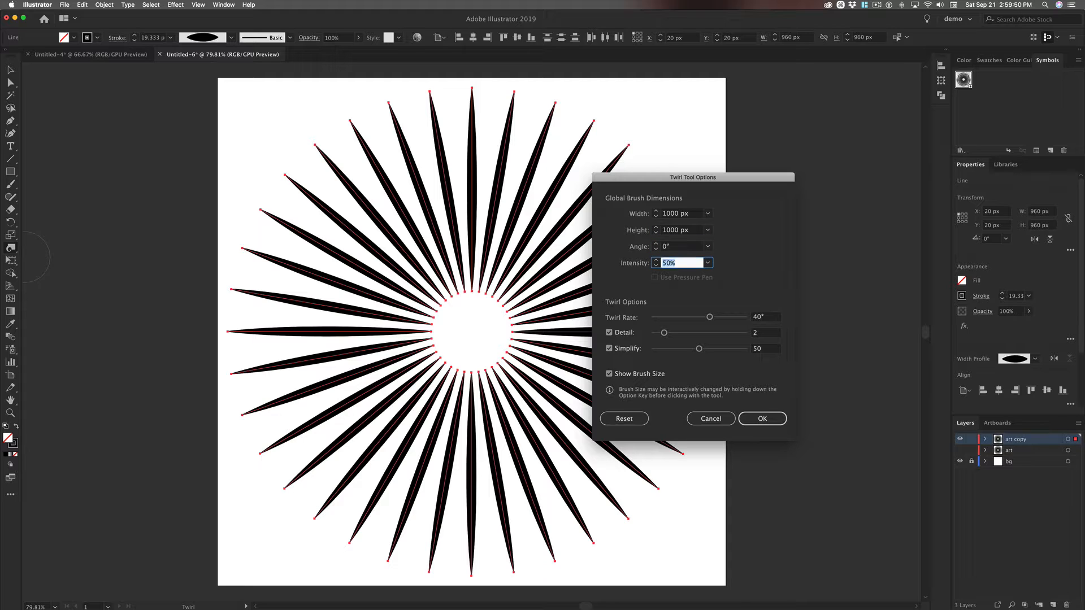
pyautogui.write('20')
pyautogui.press('Tab')
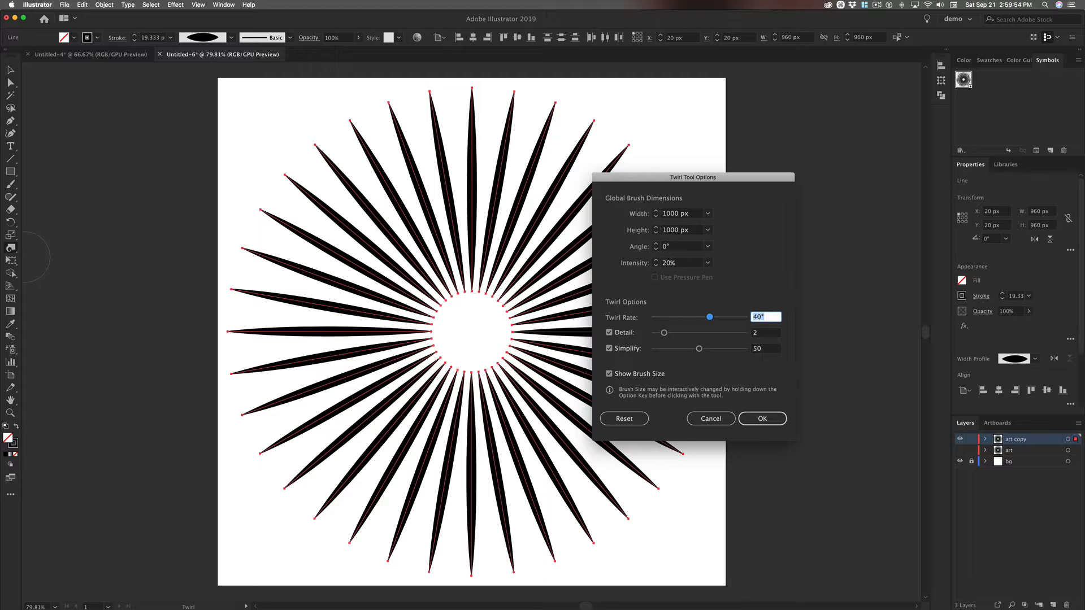
pyautogui.write('20')
pyautogui.click(768, 421)
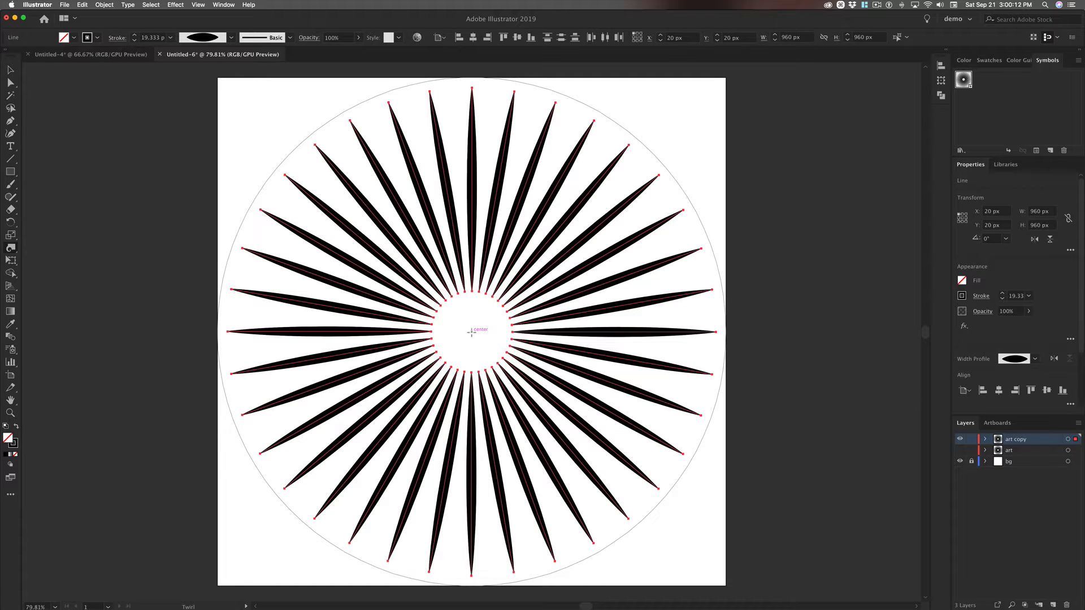
pyautogui.click(471, 332)
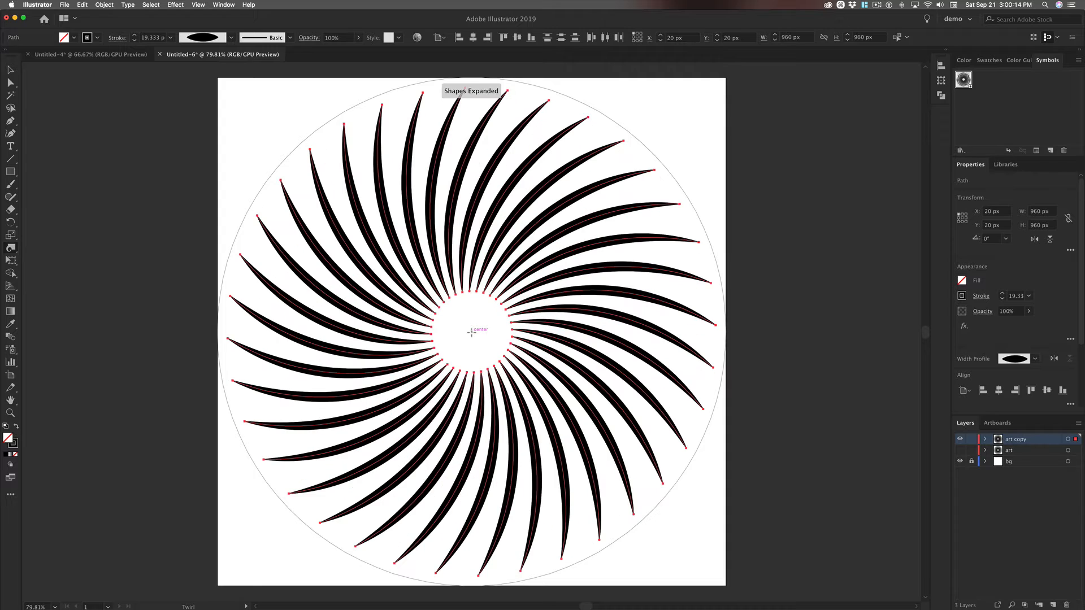
# - Deselect the swirl, duplicate the art copy layer, hide the duplicate, and make art copy the active layer
pyautogui.press('v')
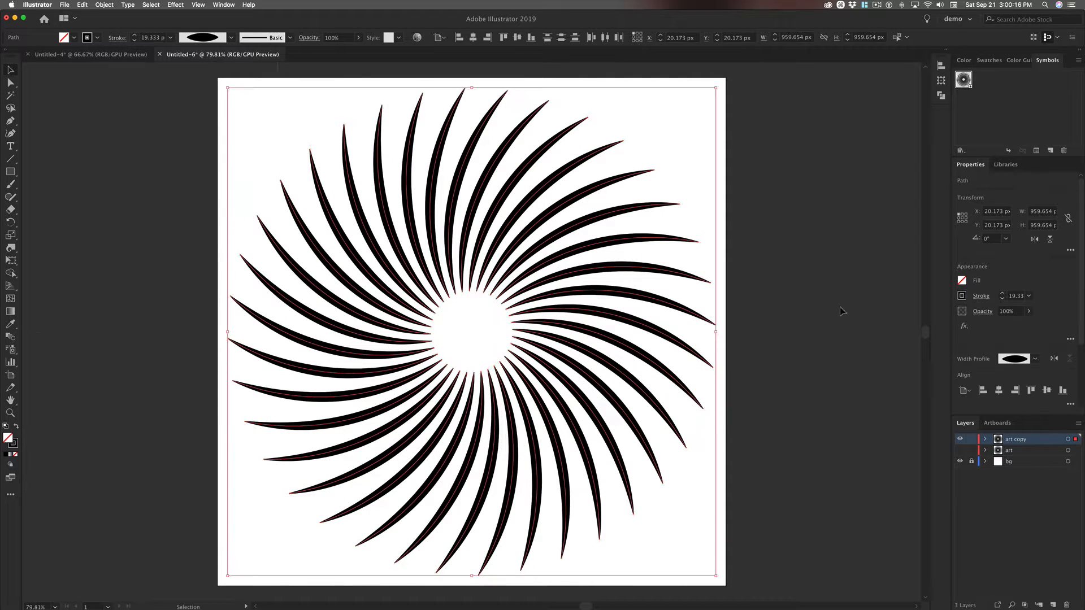
pyautogui.click(863, 419)
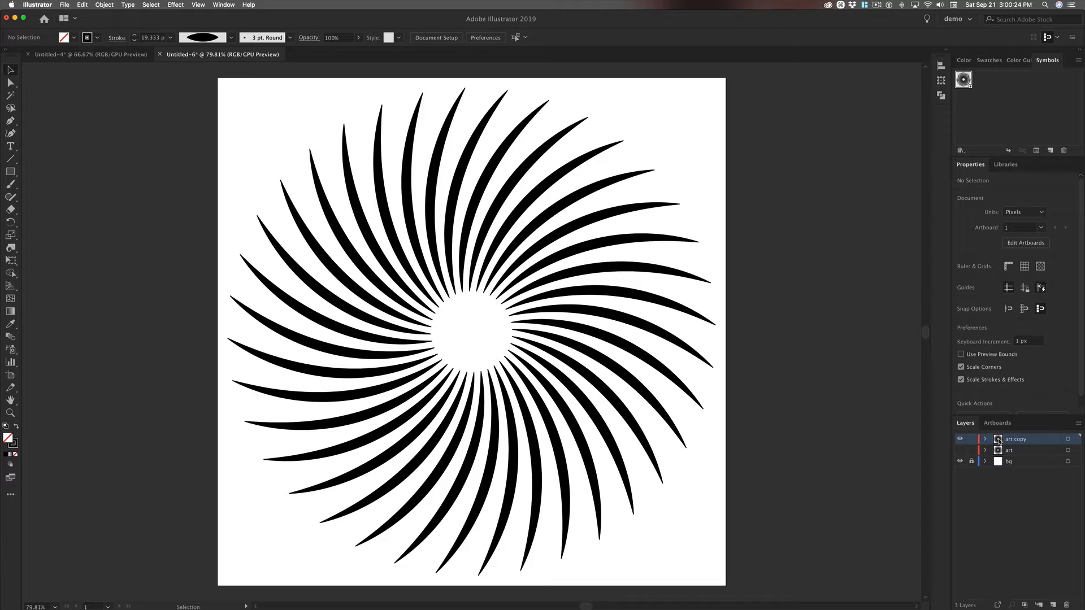
pyautogui.moveTo(998, 440); pyautogui.dragTo(1054, 605)
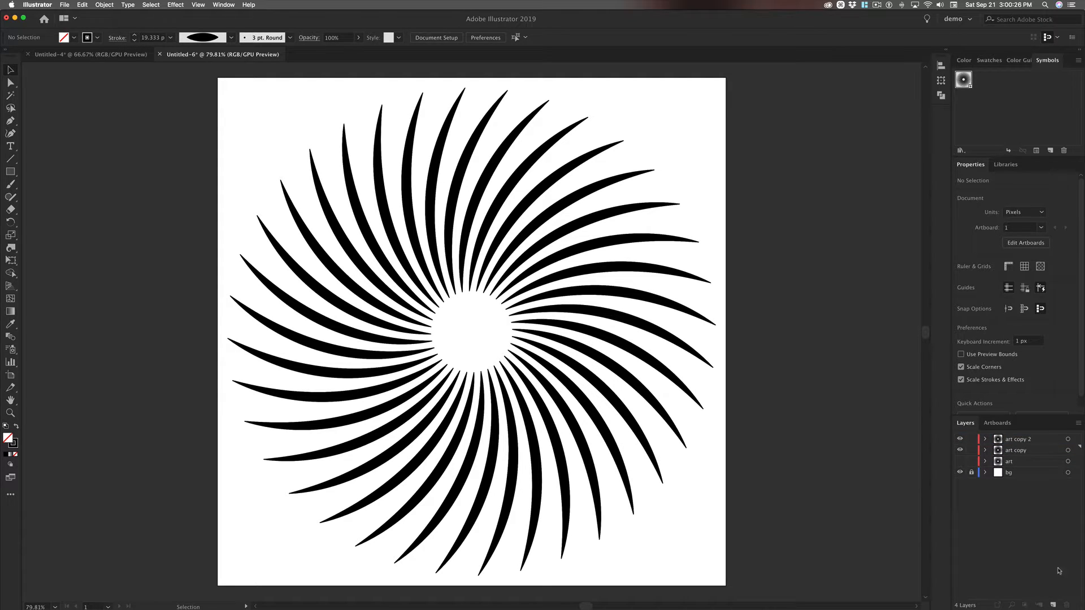
pyautogui.click(961, 441)
pyautogui.click(1020, 452)
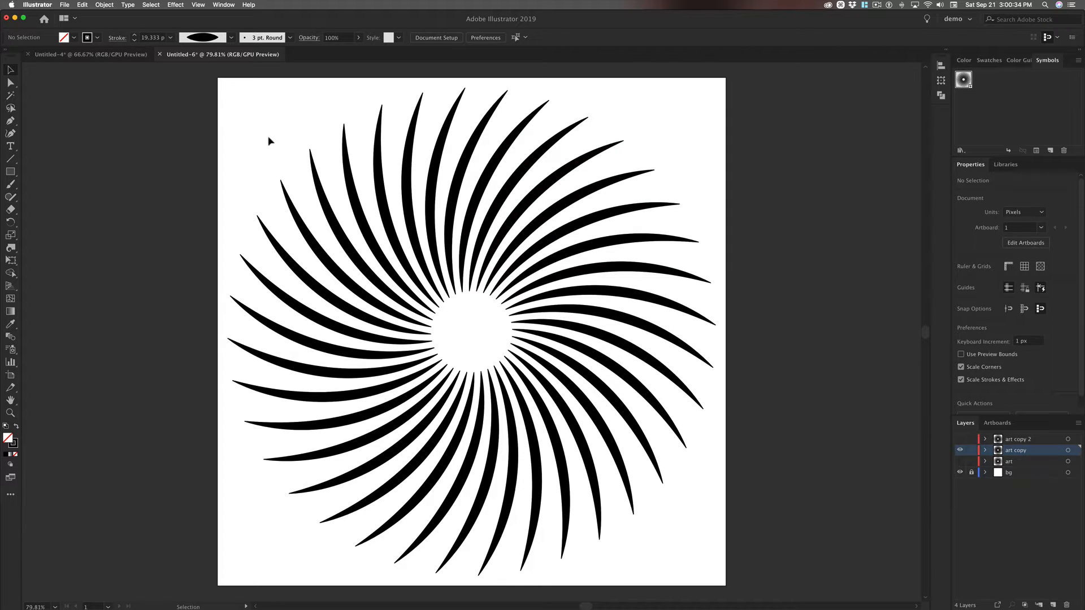
# - Save all the rays on the art copy layer as a dynamic symbol named t2
pyautogui.press('super+a')
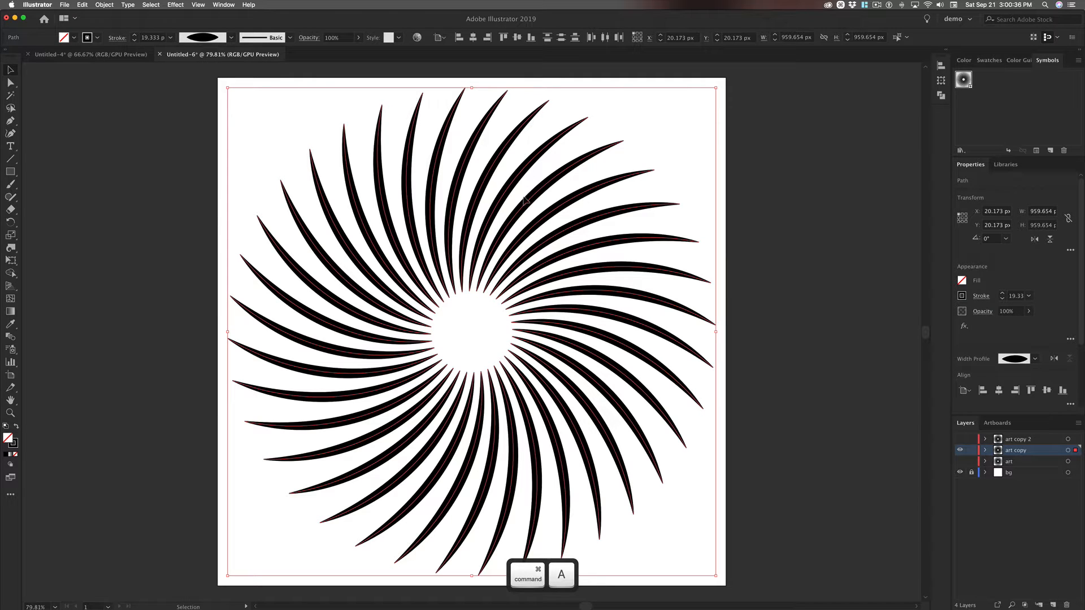
pyautogui.moveTo(574, 198); pyautogui.dragTo(963, 108)
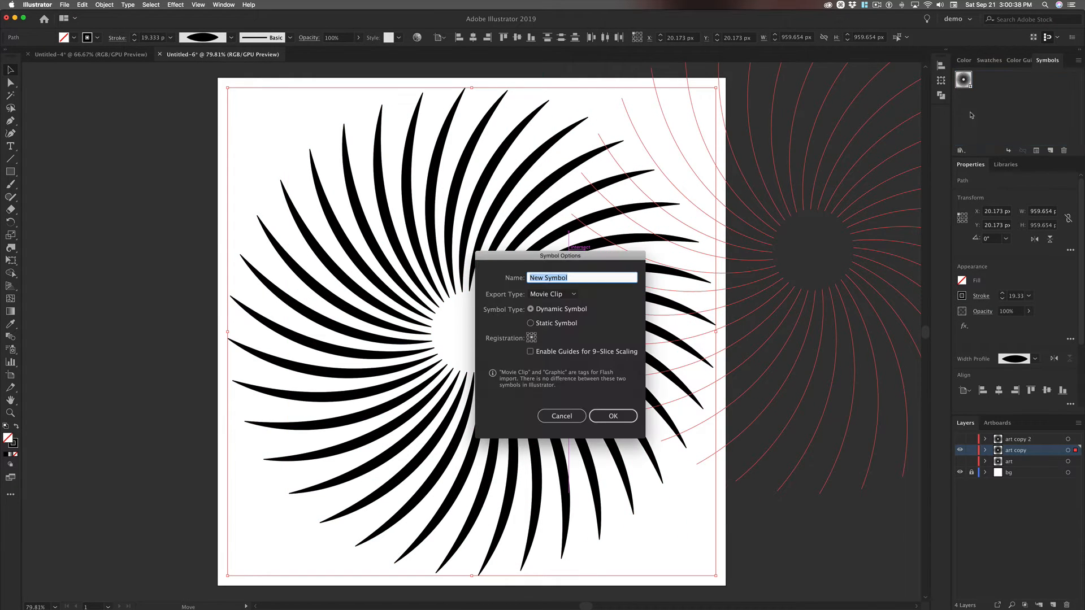
pyautogui.write('t2')
pyautogui.press('Return')
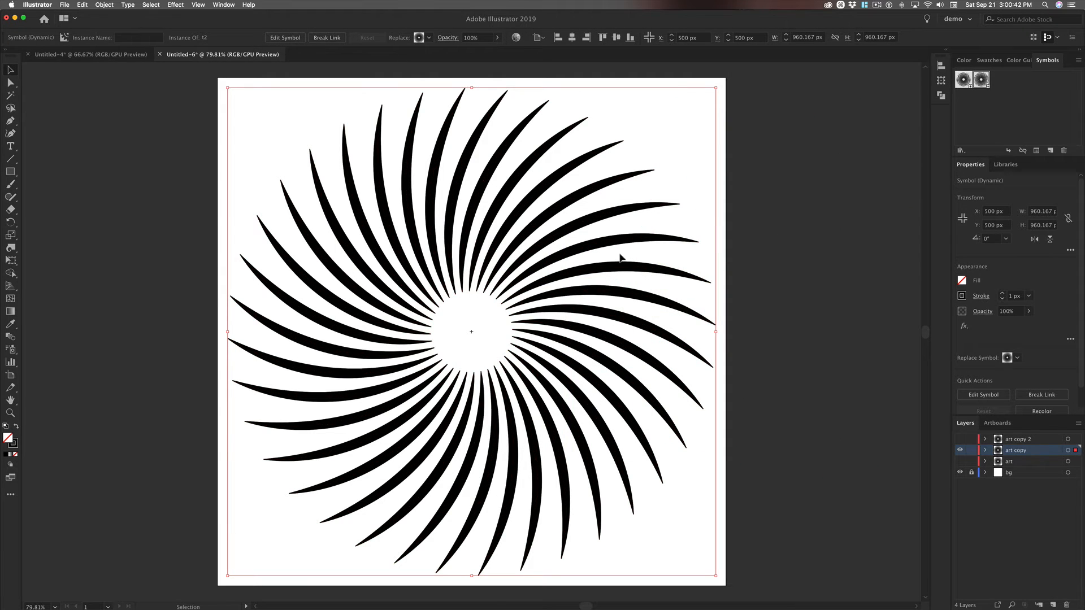
# - Hide the art copy layer, show art copy 2, and twirl all its rays once more around the artboard's center
pyautogui.click(959, 450)
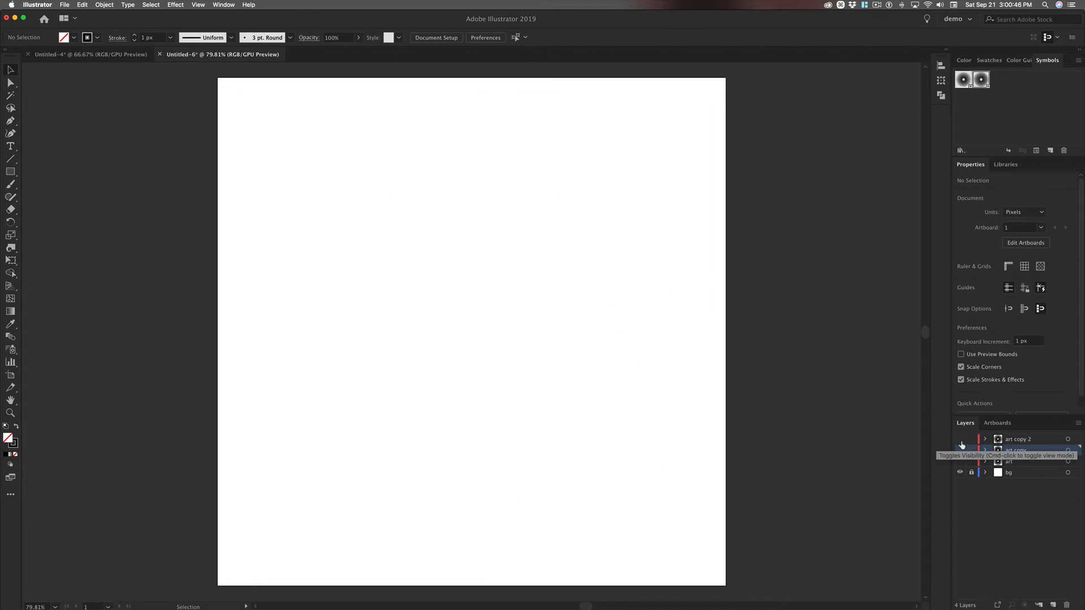
pyautogui.click(959, 440)
pyautogui.click(1022, 442)
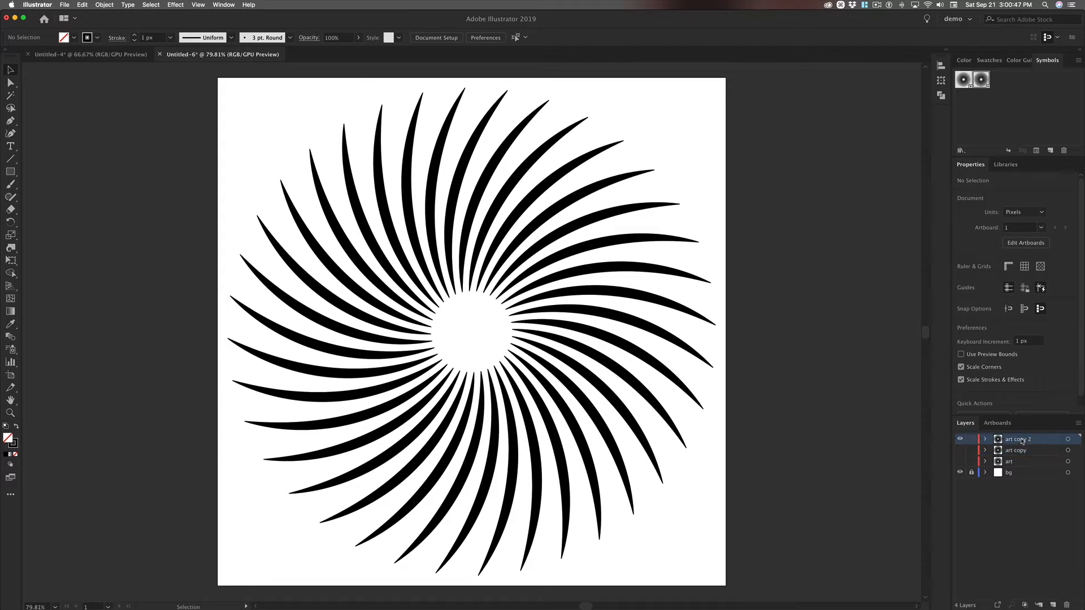
pyautogui.click(1067, 440)
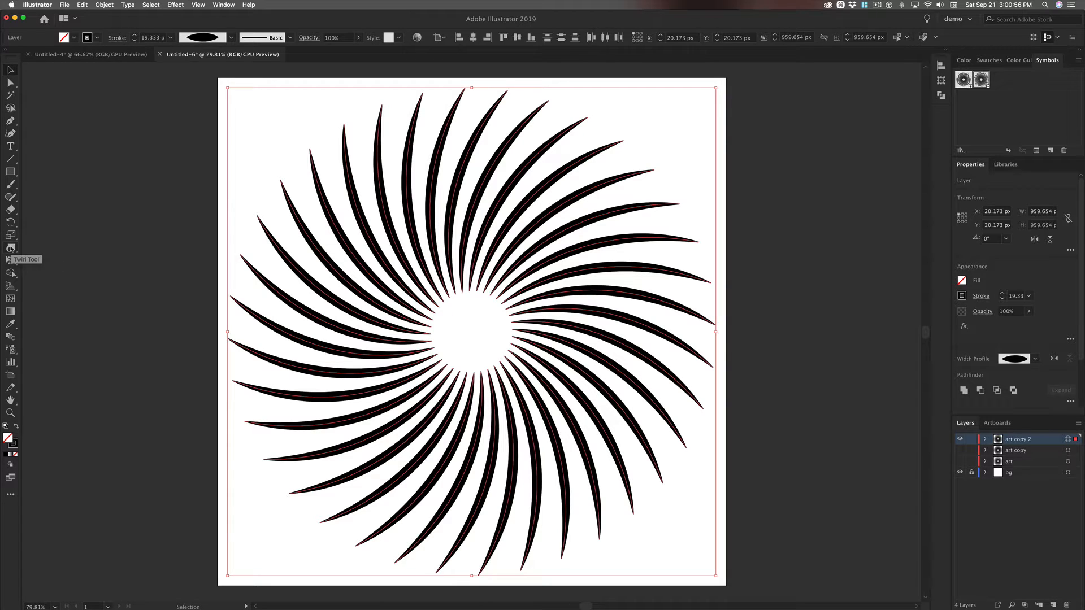
pyautogui.click(10, 248)
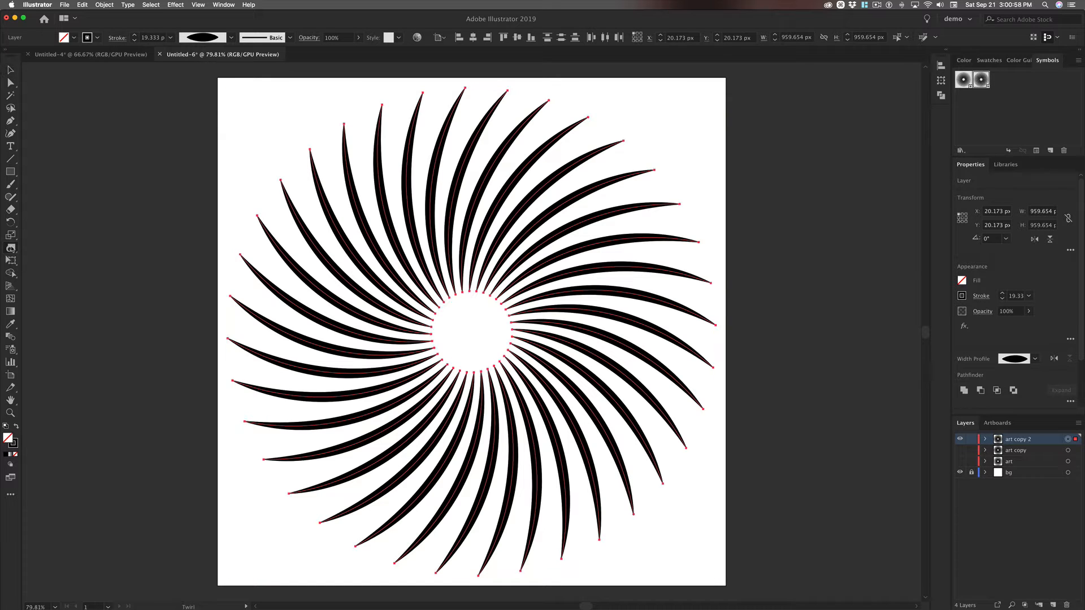
pyautogui.click(471, 331)
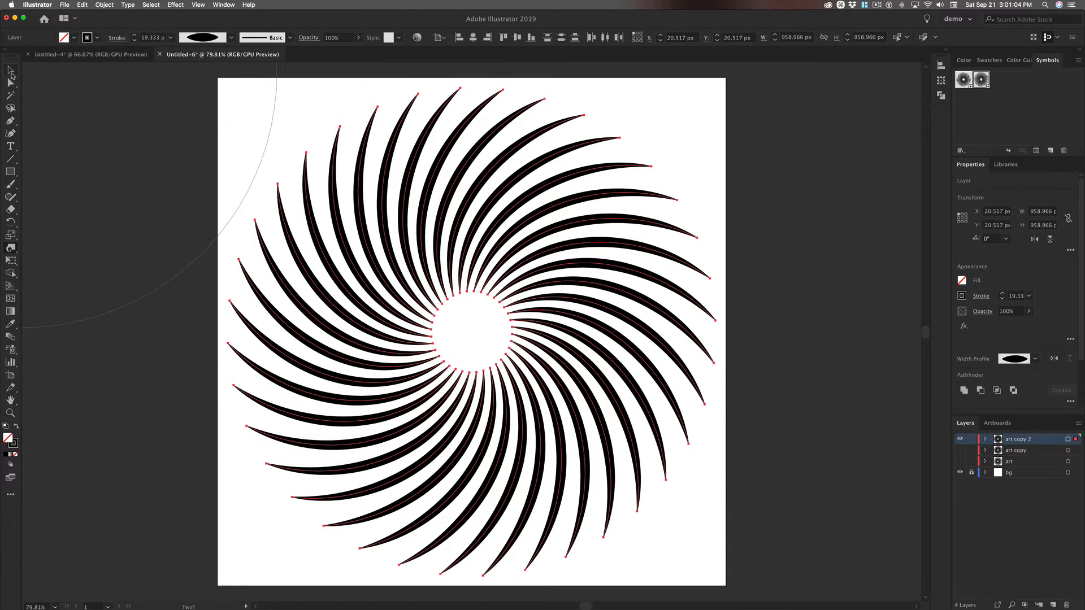
pyautogui.click(10, 72)
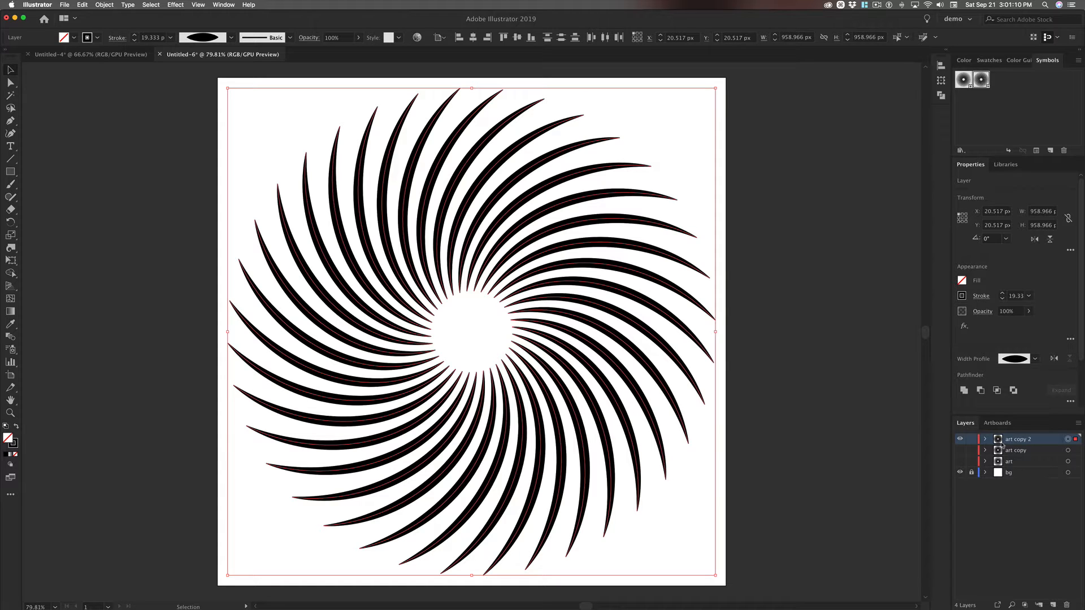
# - Duplicate the art copy 2 layer, hide the duplicate, and make art copy 2 the active layer
pyautogui.moveTo(998, 440); pyautogui.dragTo(1052, 605)
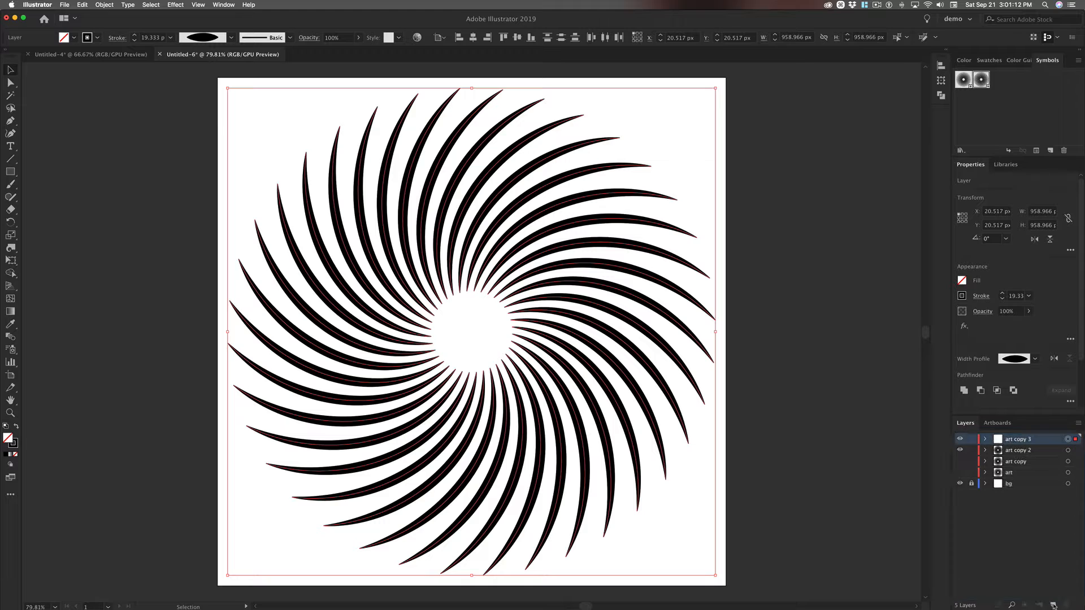
pyautogui.click(960, 439)
pyautogui.click(1020, 452)
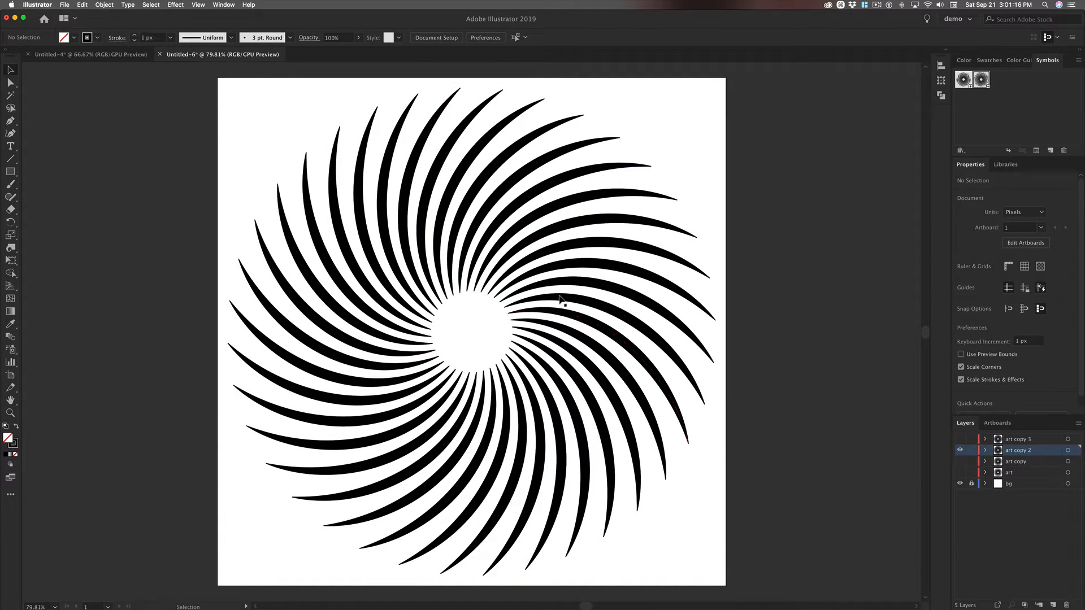
# - Save all the rays on the art copy 2 layer as a dynamic symbol named t3
pyautogui.press('super+a')
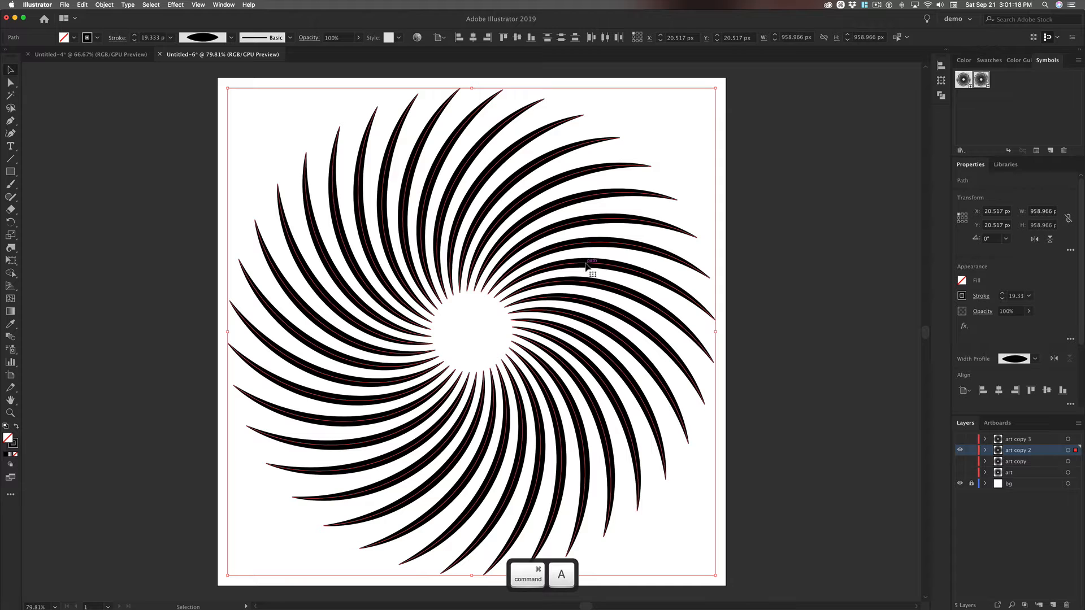
pyautogui.moveTo(588, 269); pyautogui.dragTo(1012, 97)
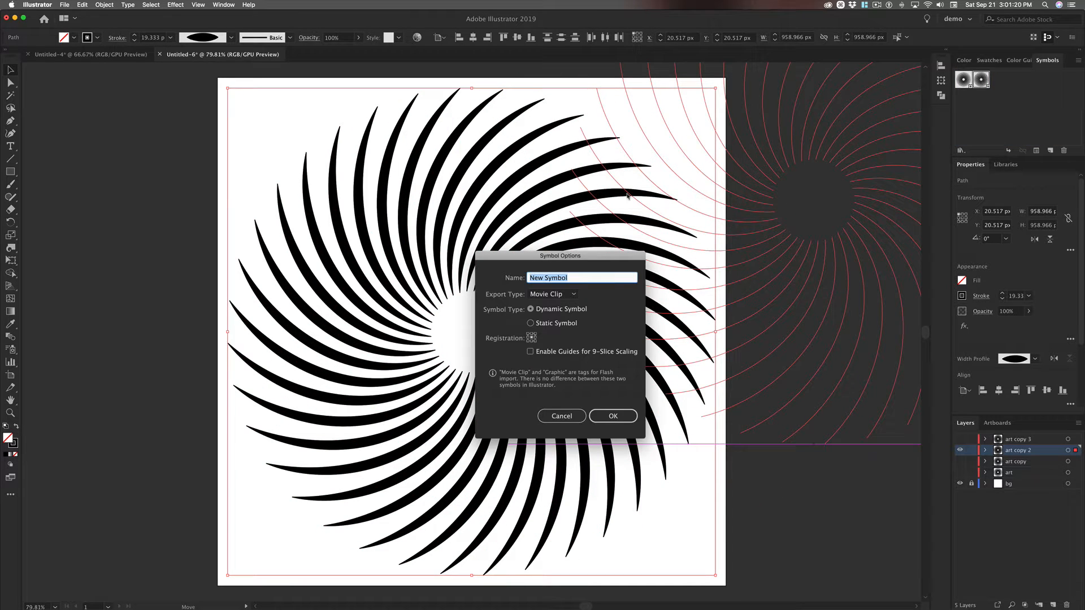
pyautogui.write('t3')
pyautogui.press('Return')
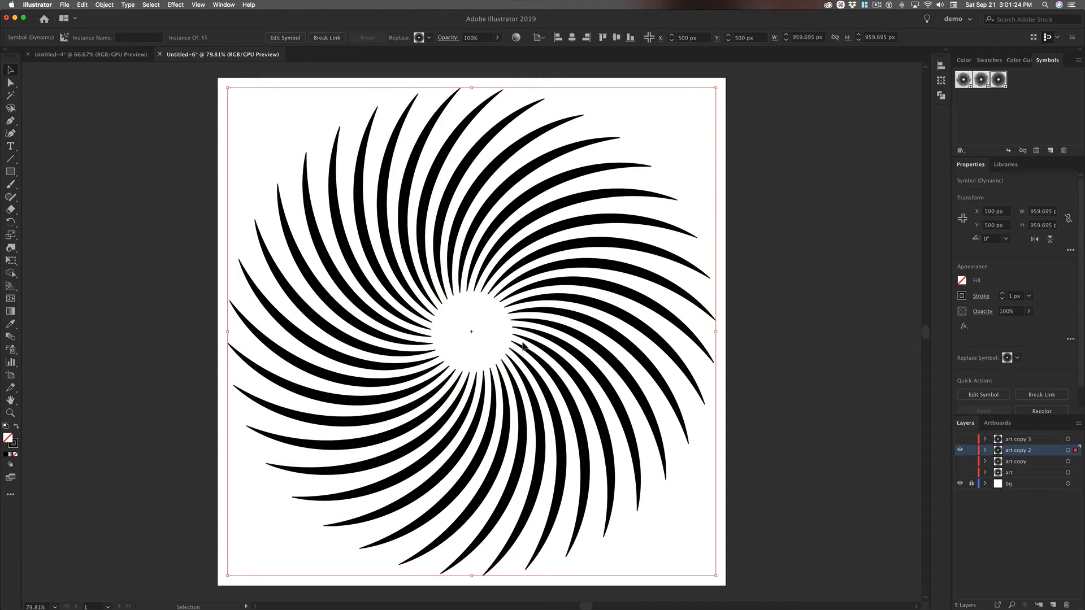
# - Compare the twirl stages by switching the visibility of the art, art copy, art copy 2 and art copy 3 layers
pyautogui.click(960, 452)
pyautogui.click(960, 439)
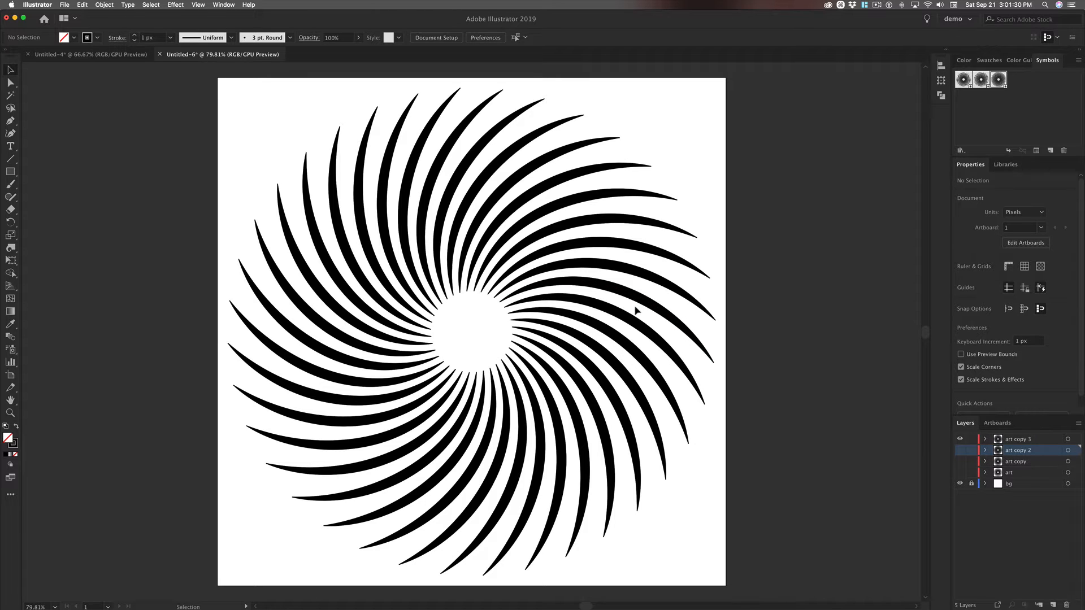
pyautogui.click(960, 440)
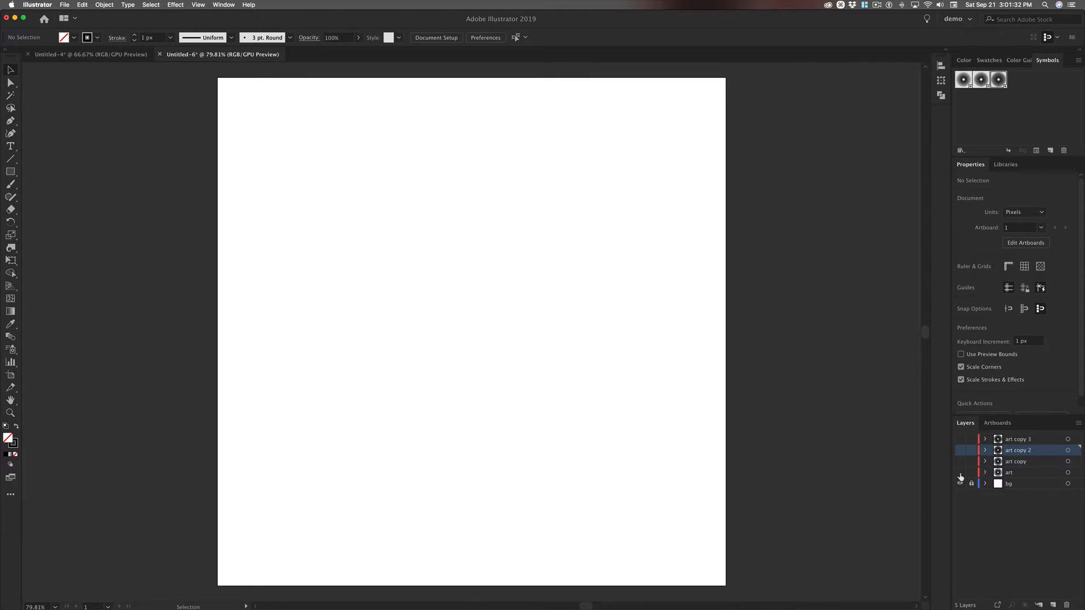
pyautogui.click(960, 472)
pyautogui.click(960, 461)
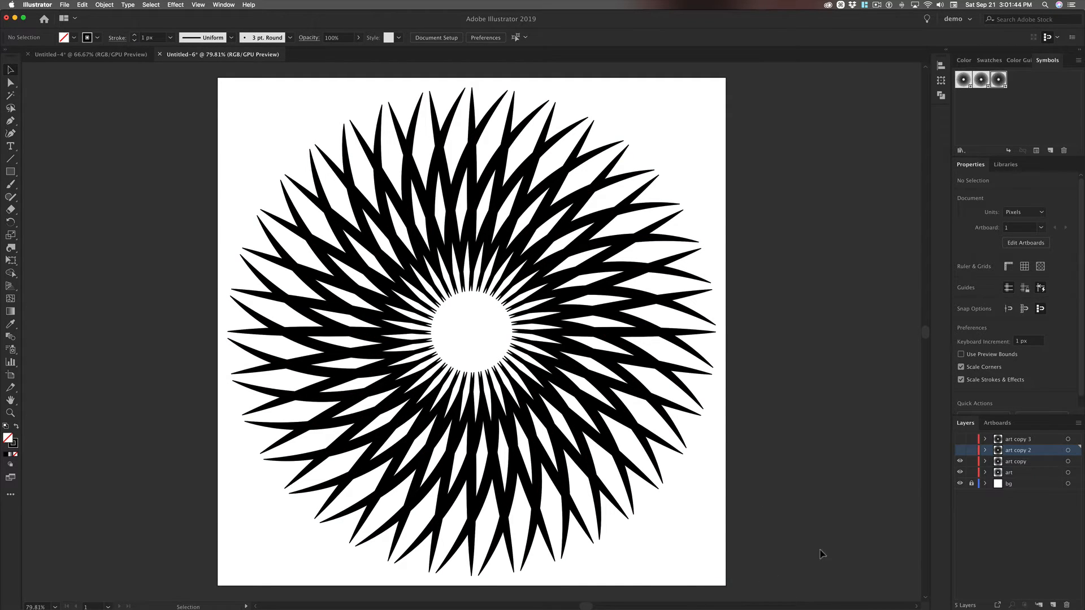
pyautogui.click(959, 473)
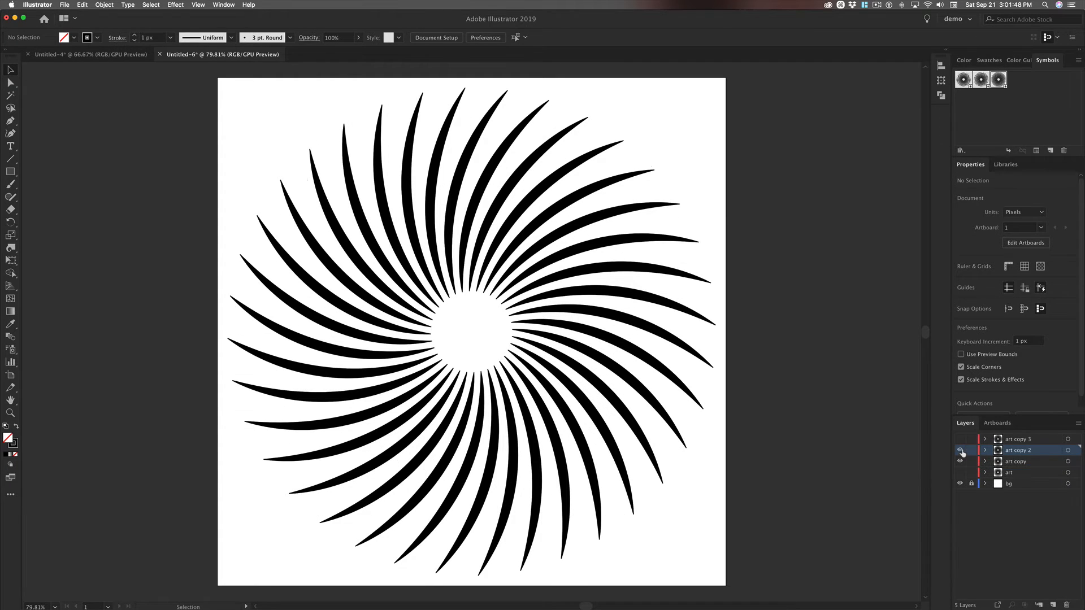
pyautogui.click(959, 450)
pyautogui.click(960, 461)
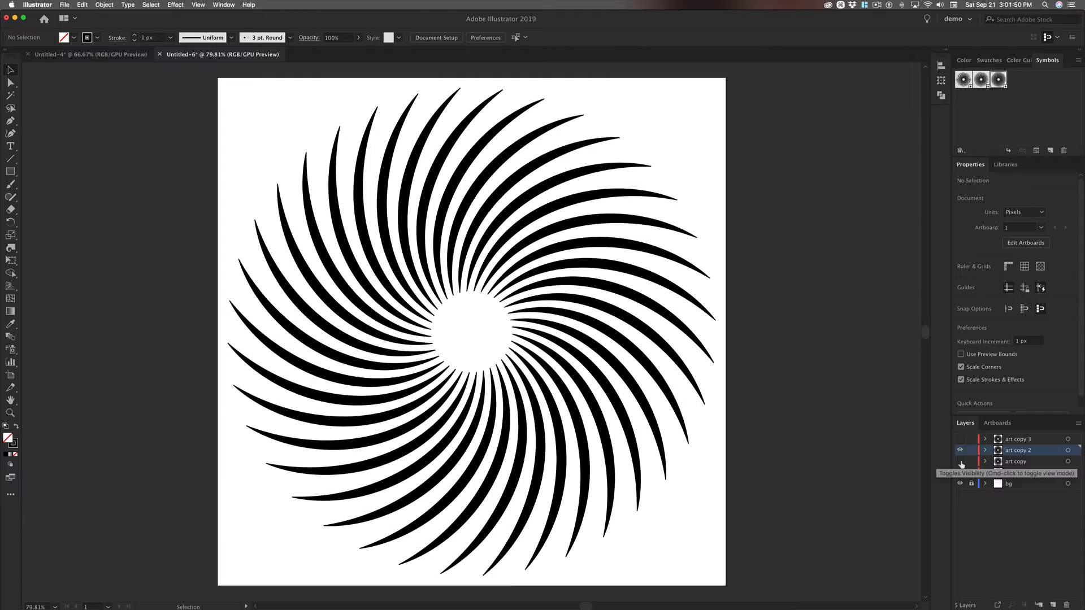
# - Show art copy 3, hide art copy 2, and twirl the visible rays further around the artboard's center
pyautogui.click(960, 439)
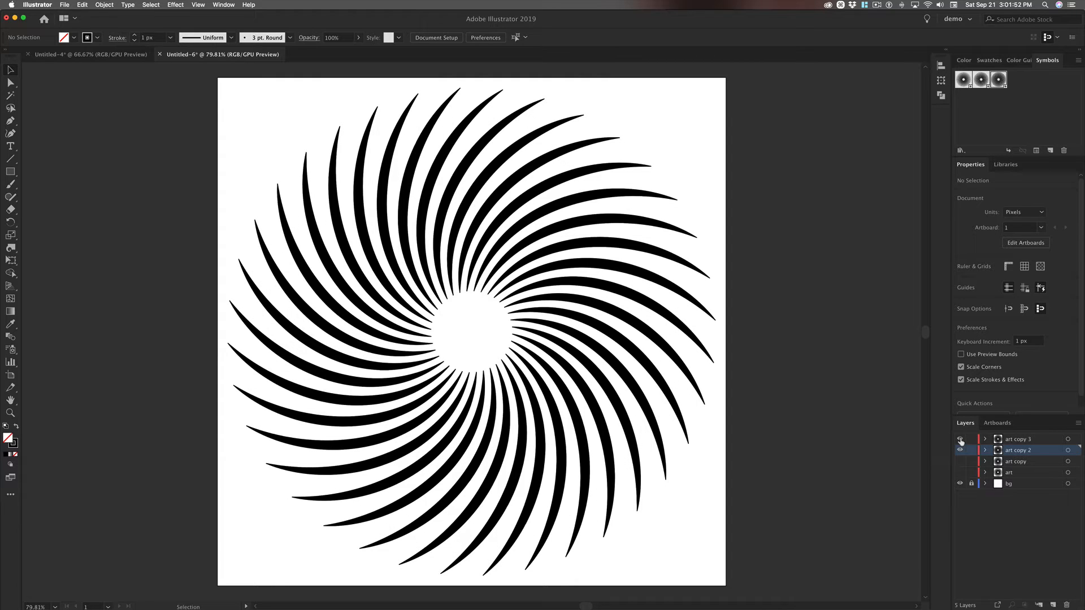
pyautogui.click(959, 450)
pyautogui.click(11, 248)
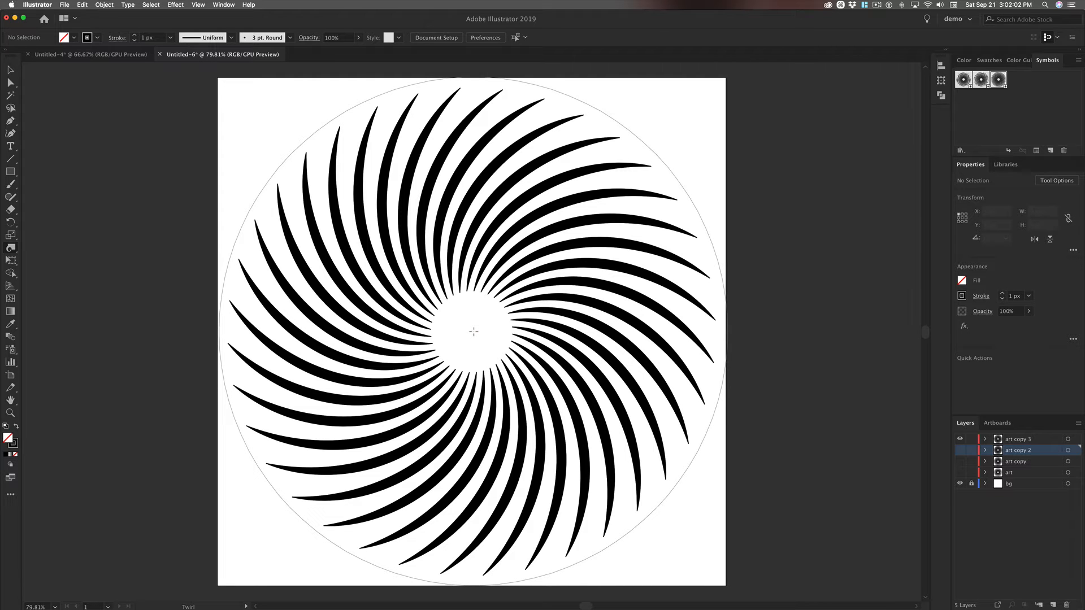
pyautogui.moveTo(474, 332); pyautogui.dragTo(472, 331)
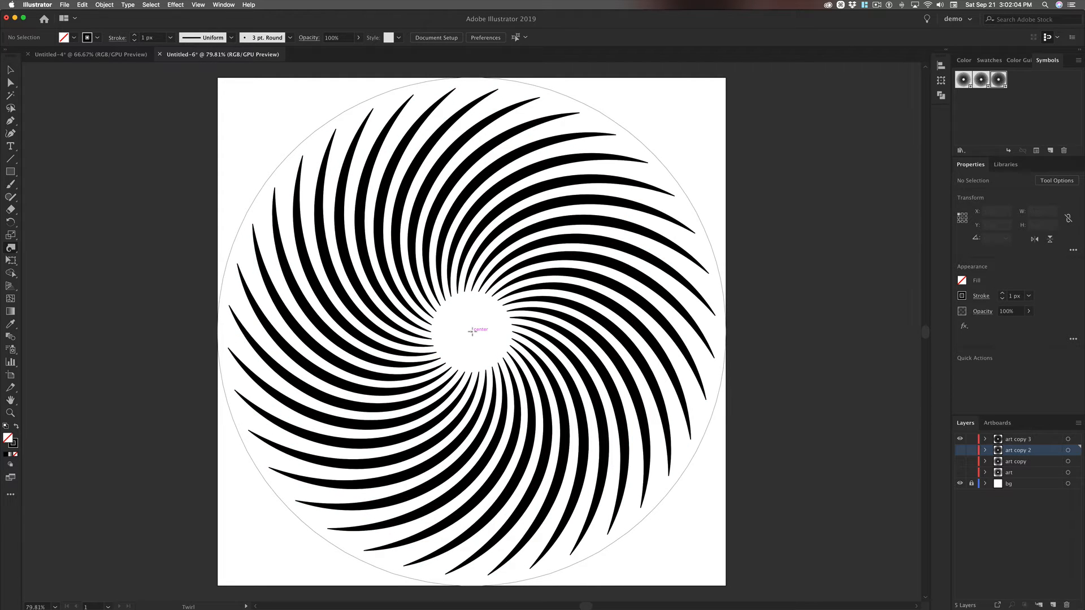